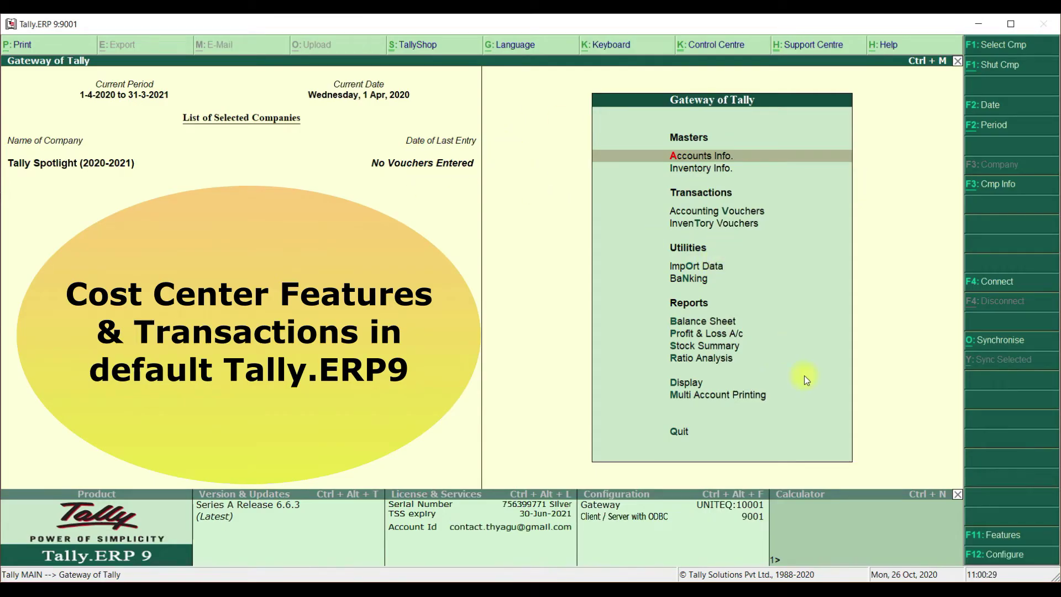
Confirm Maintain cost centres is Yes in Accounting Features, then go to Accounting Vouchers.
click(1007, 535)
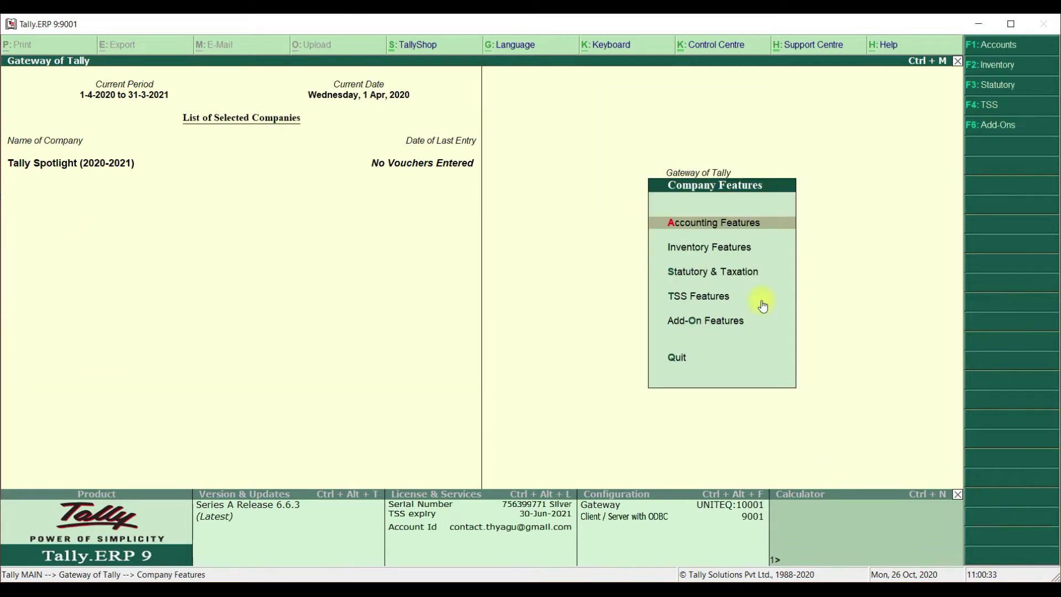
click(741, 212)
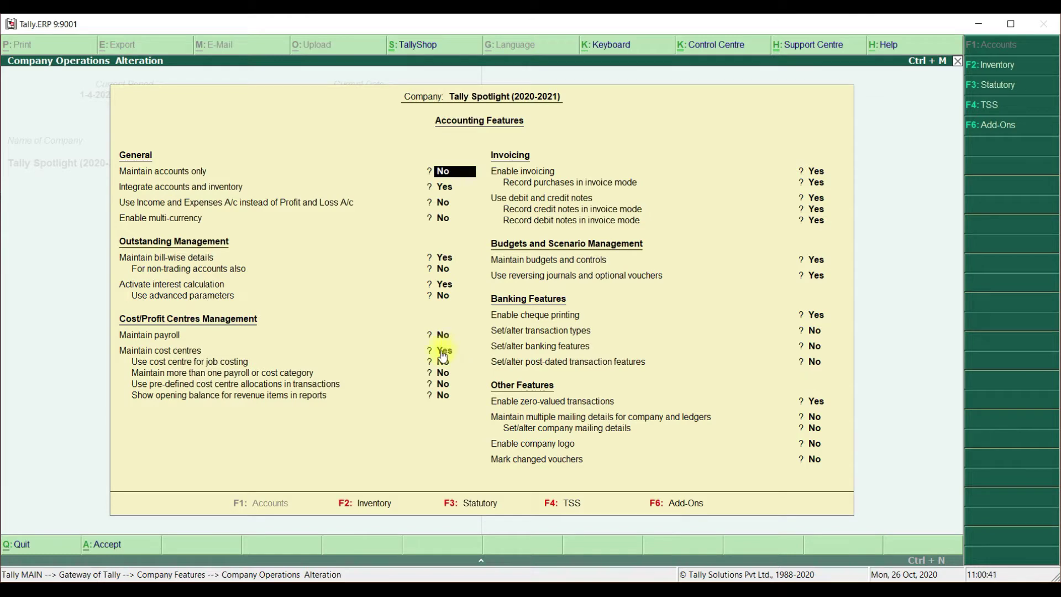
key(Escape)
key(y)
key(Escape)
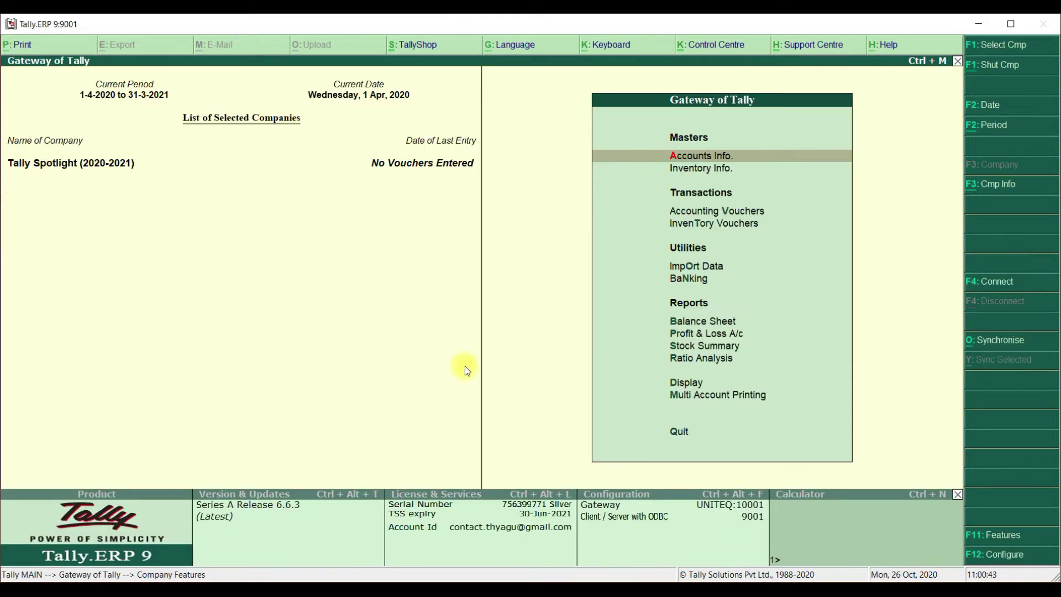
click(734, 214)
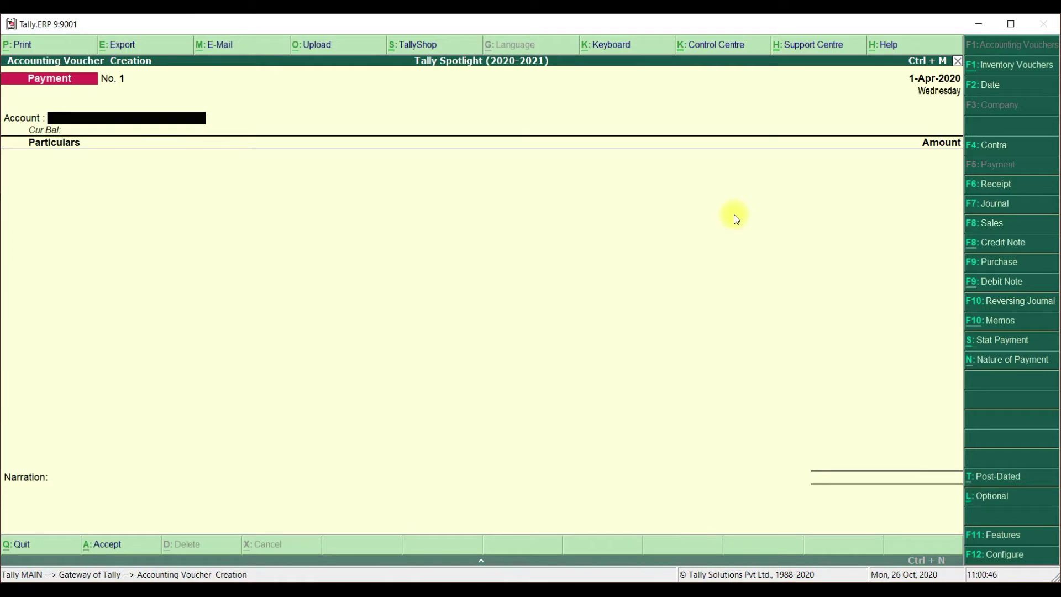
Start Purchase voucher 3123 dated 1-Apr-2020, crediting the supplier 11,800 as New Ref 3123.
click(1006, 265)
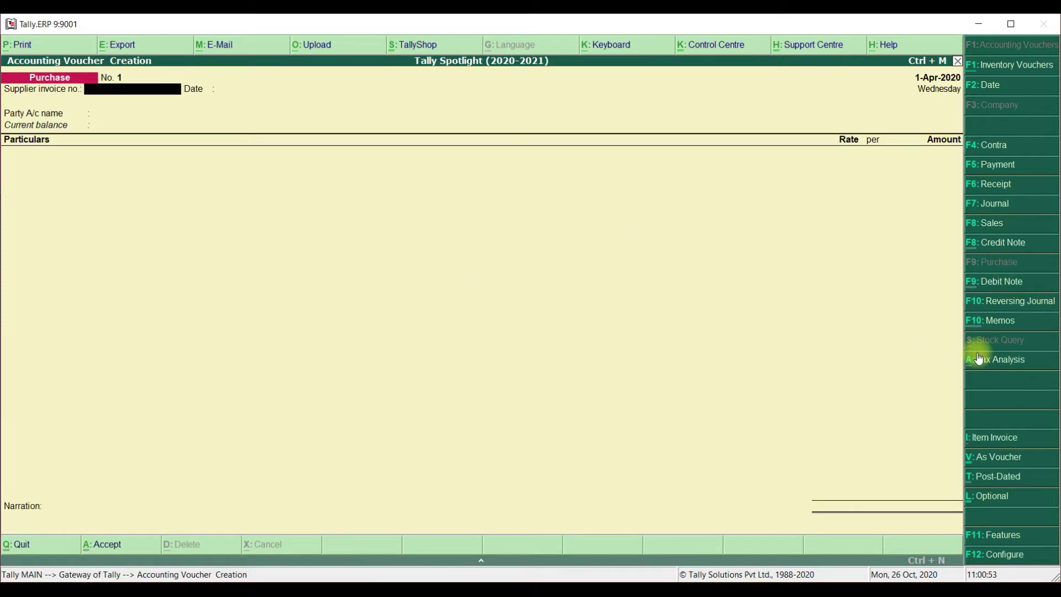
click(993, 456)
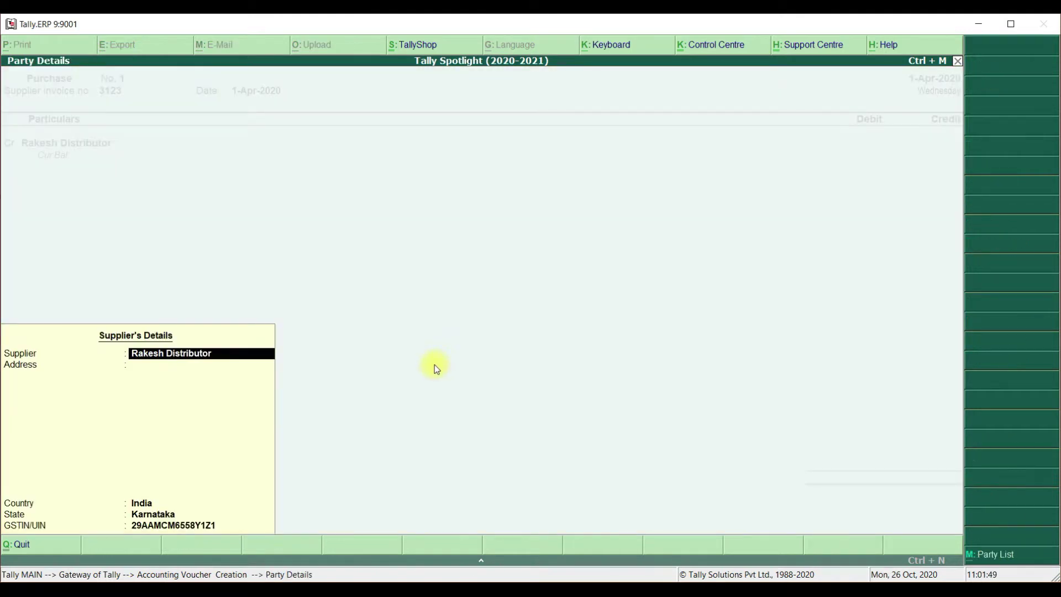
key(Return)
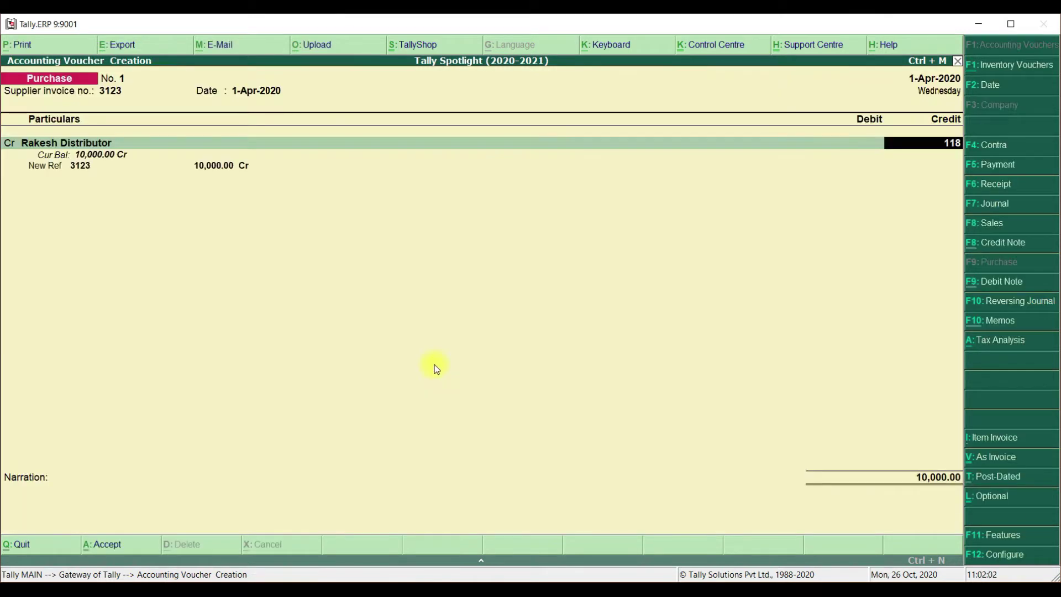
text(00)
key(Return)
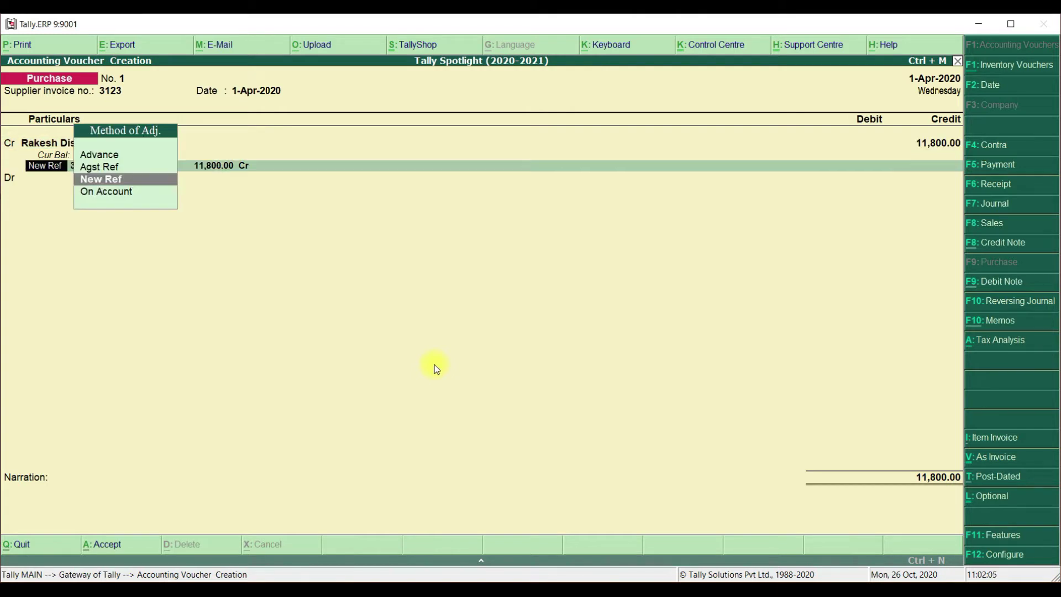
key(Return)
key(Return)
key(Return)
key(Return)
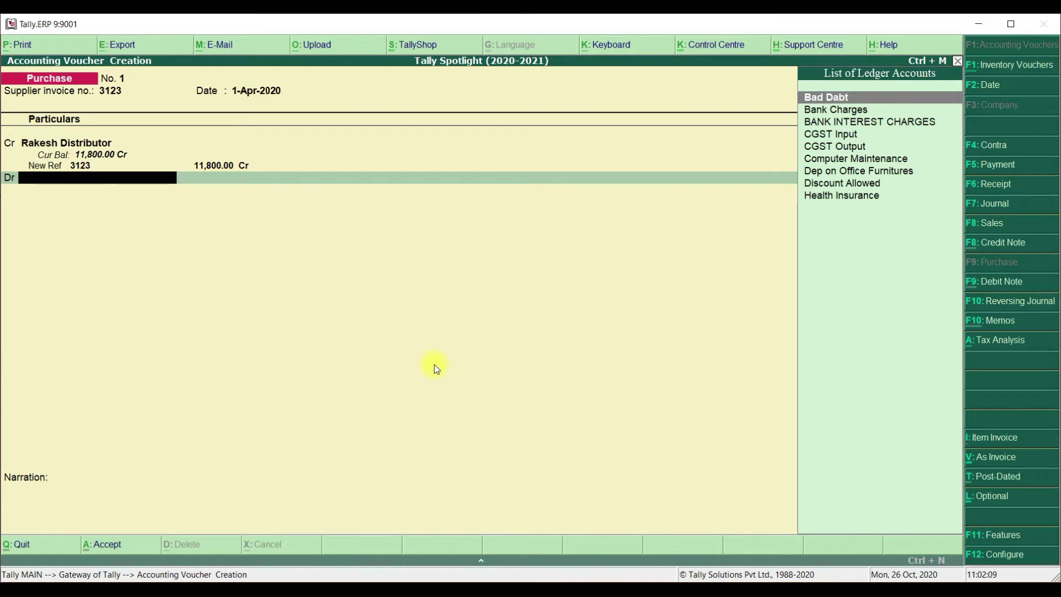
key(alt+c)
Create ledger 'Purchase a/c 18%' under Purchase Accounts with inventory and cost centres enabled.
text(Purchase)
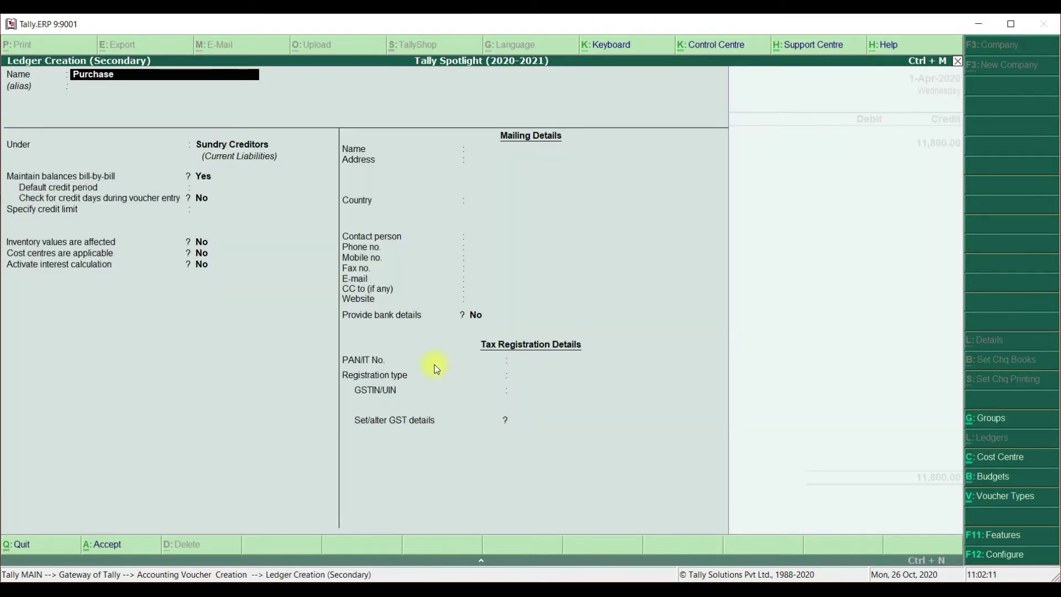
text( a/c 18%)
key(Return)
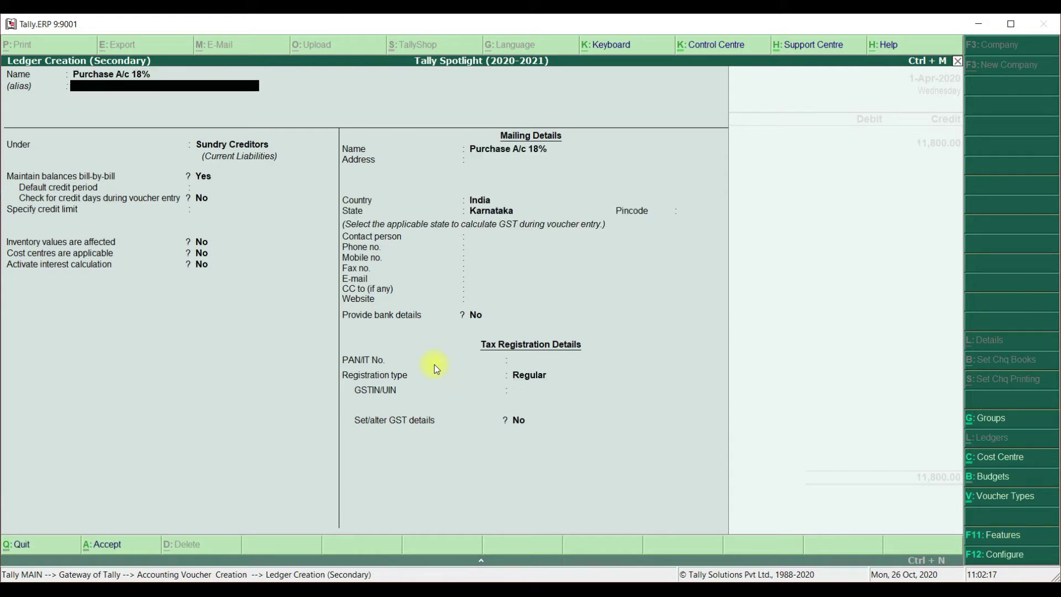
key(Return)
text(pu)
key(Return)
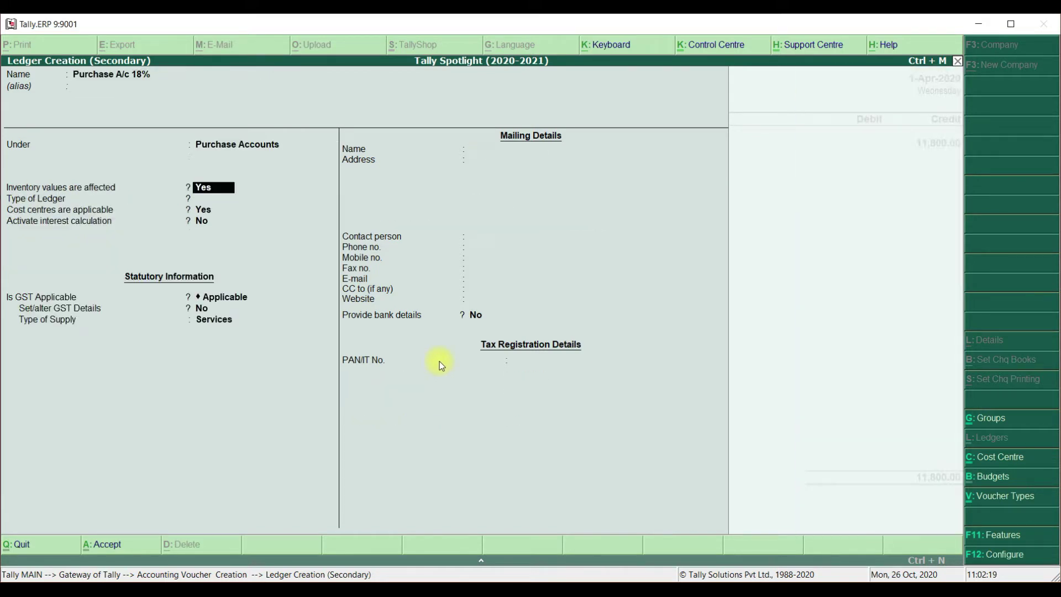
key(Return)
key(Return)
key(Return)
key(Up)
key(Return)
key(Return)
key(Return)
key(Return)
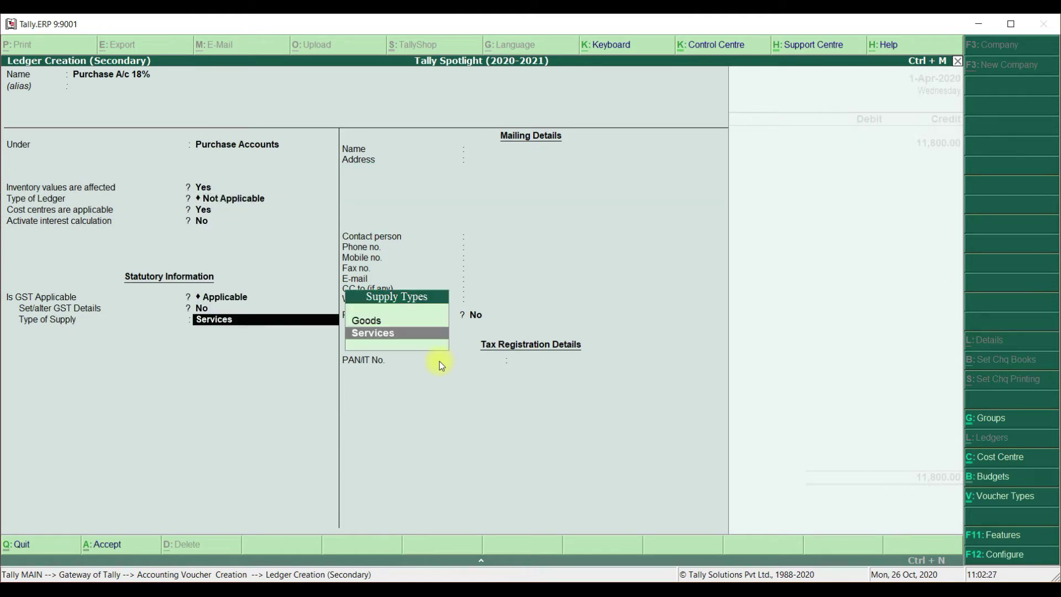
Enable GST details on the ledger, set its type of supply, and accept it.
key(BackSpace)
key(y)
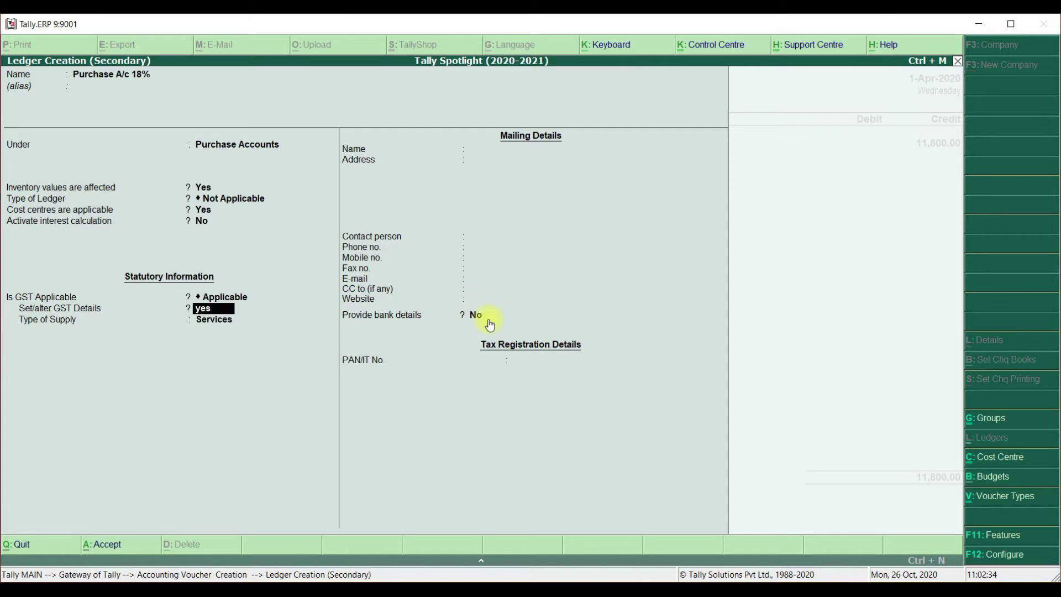
key(Return)
key(Return)
key(Return)
key(Return)
key(Return)
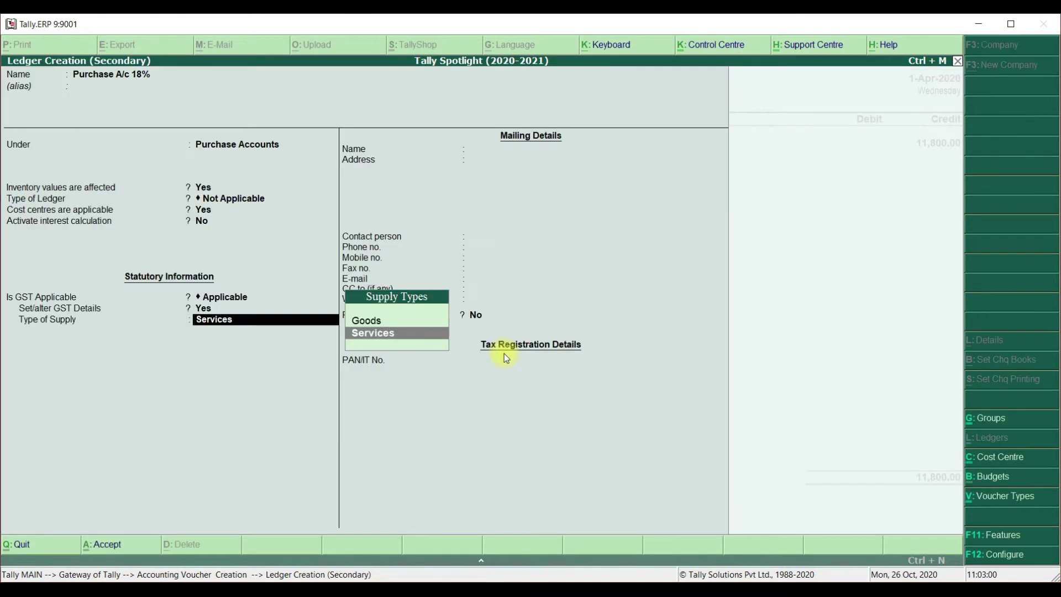
key(Up)
key(Return)
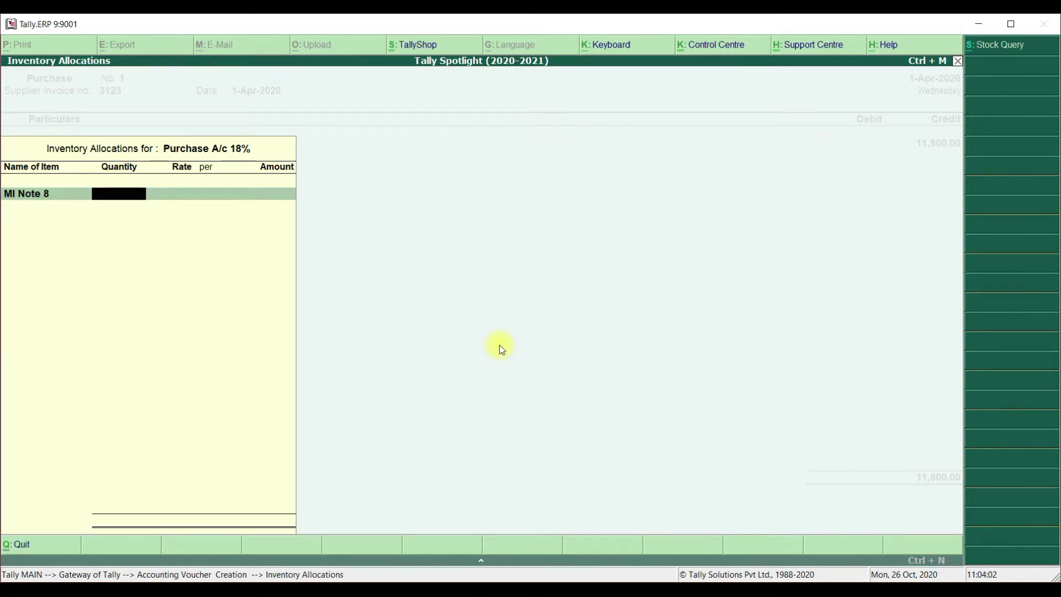
Allocate 1 nos MI Note 8 at rate 10,000 to the E-City Branch cost centre.
text(1)
key(Return)
text(10000)
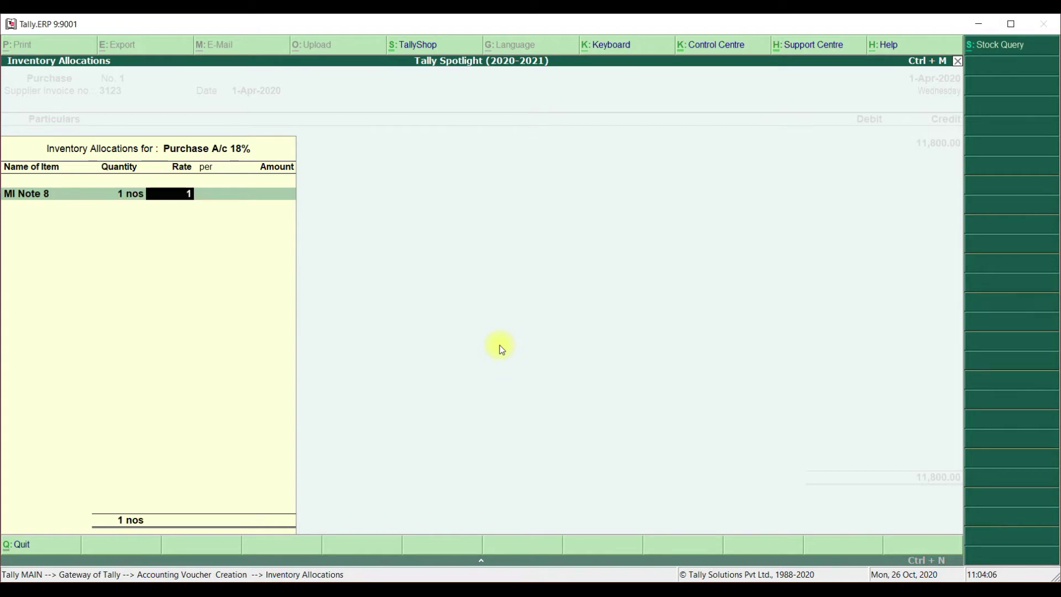
key(Return)
key(Return)
key(Return)
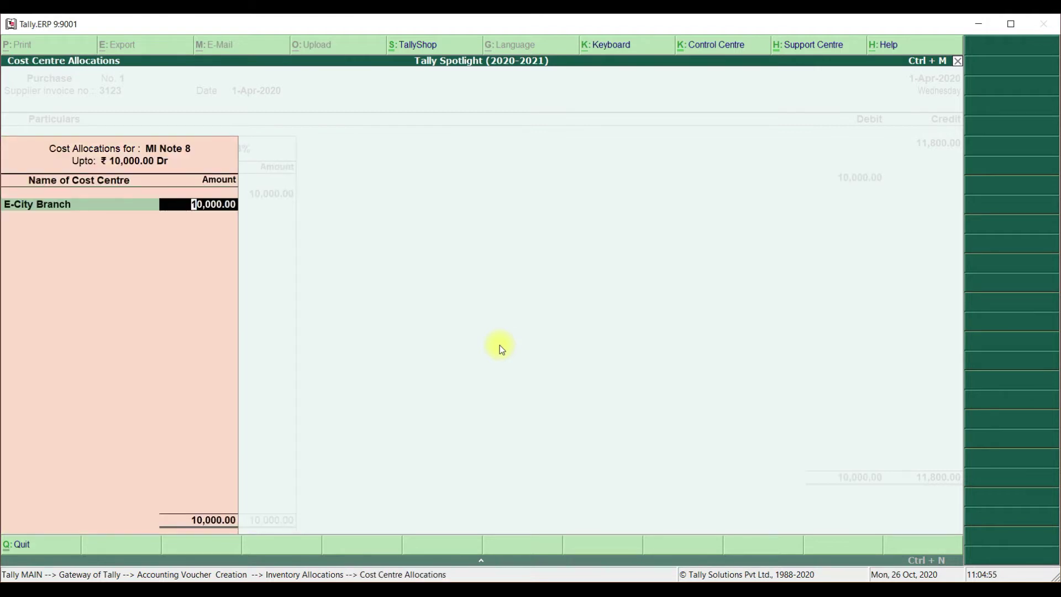
key(Return)
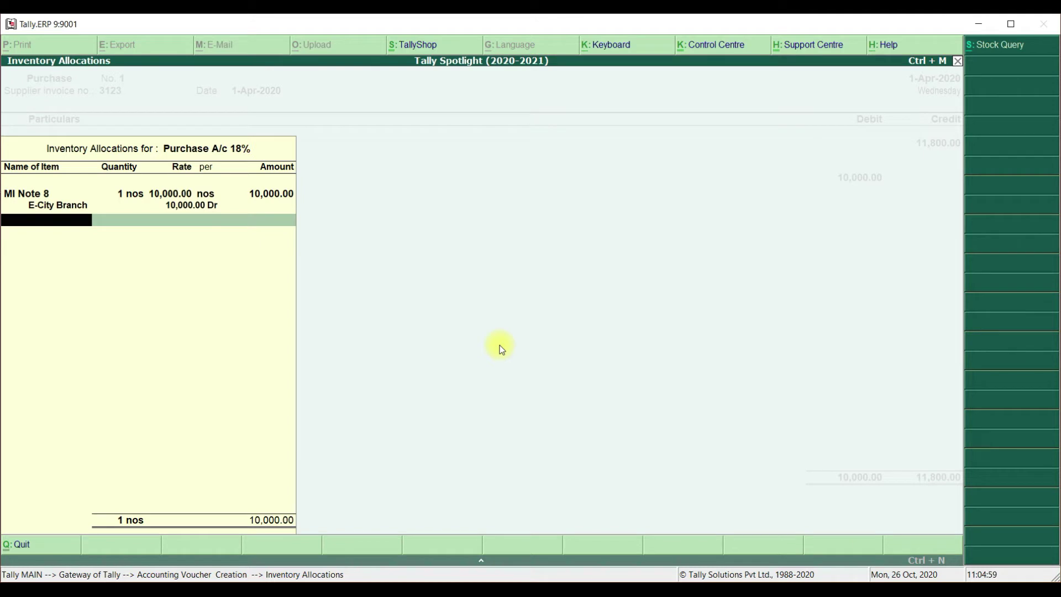
key(BackSpace)
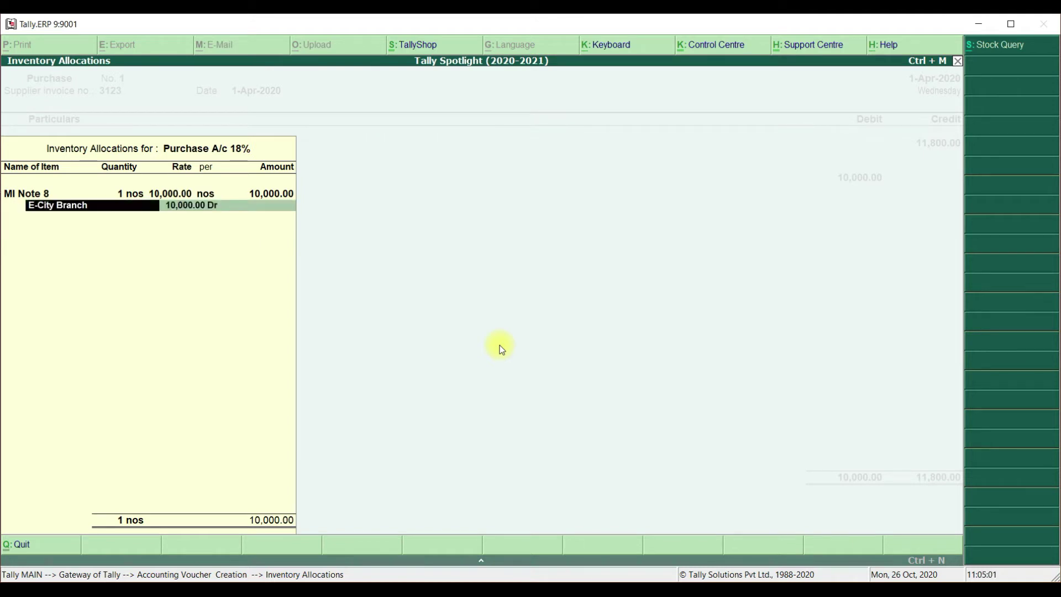
key(BackSpace)
key(BackSpace)
key(BackSpace)
key(BackSpace)
key(Return)
key(Return)
key(Return)
key(Return)
key(Return)
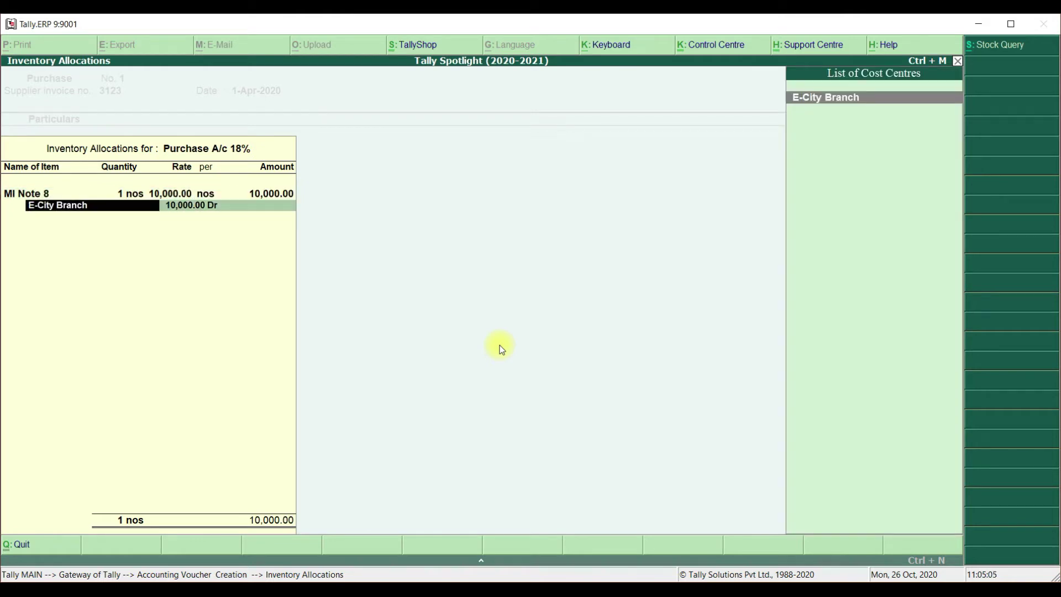
key(Return)
key(Return)
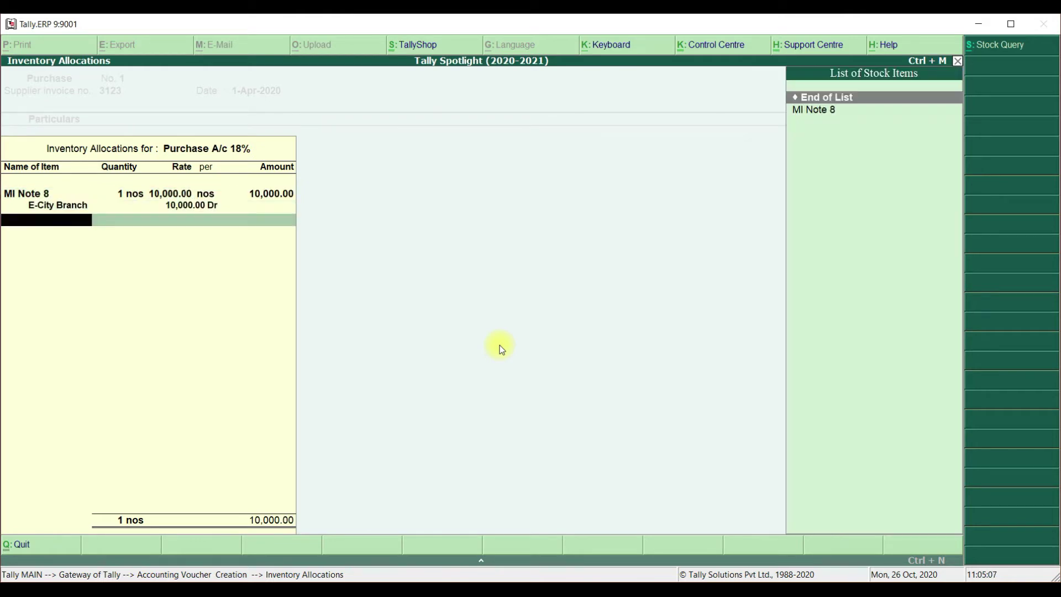
key(Return)
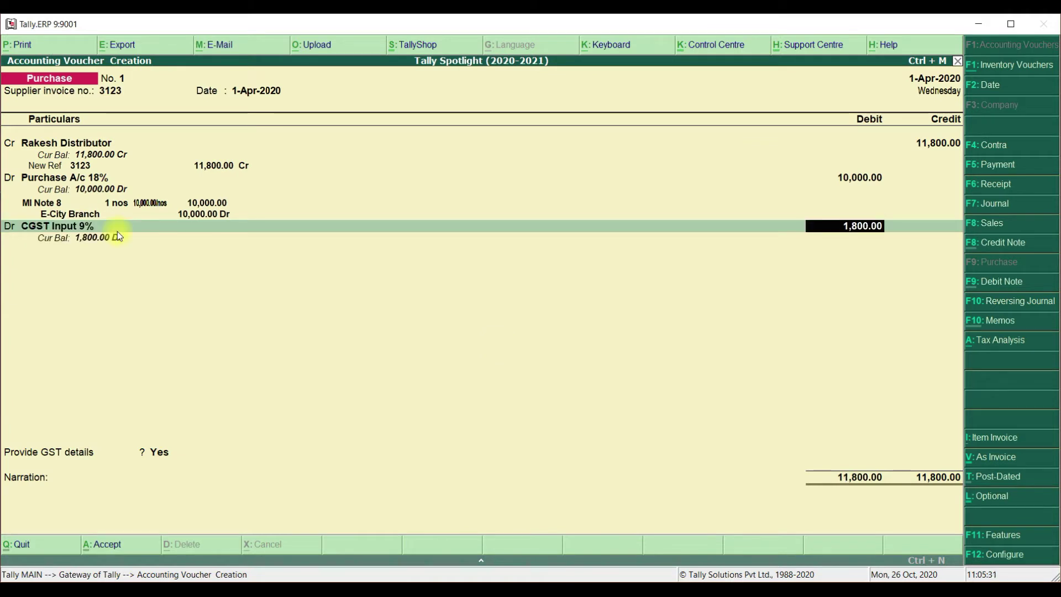
Debit CGST and SGST Input 9% at 900 each, decline GST details, and save voucher No. 1.
text(900)
key(Return)
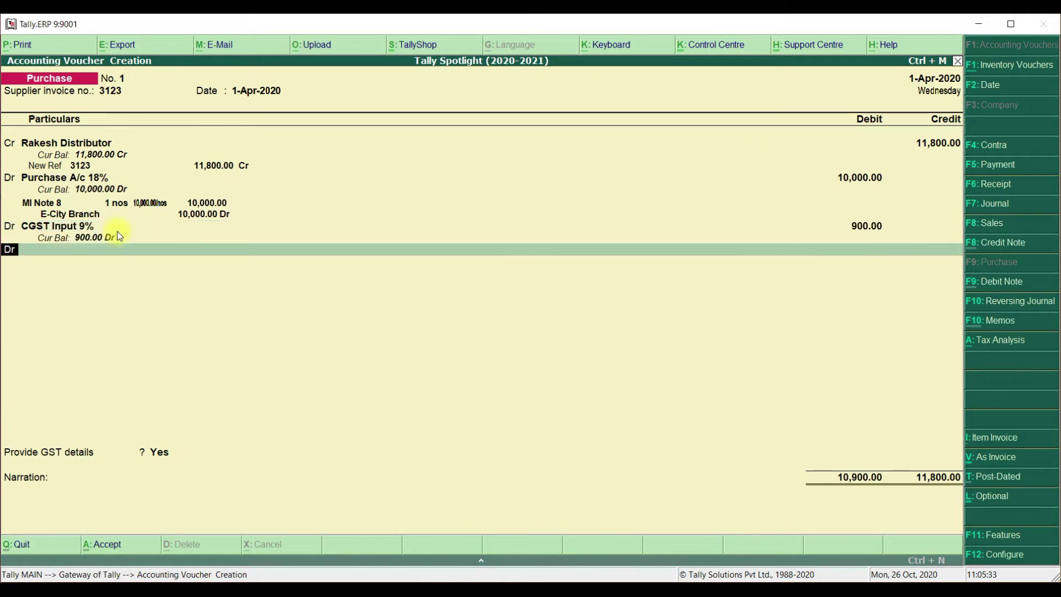
key(Return)
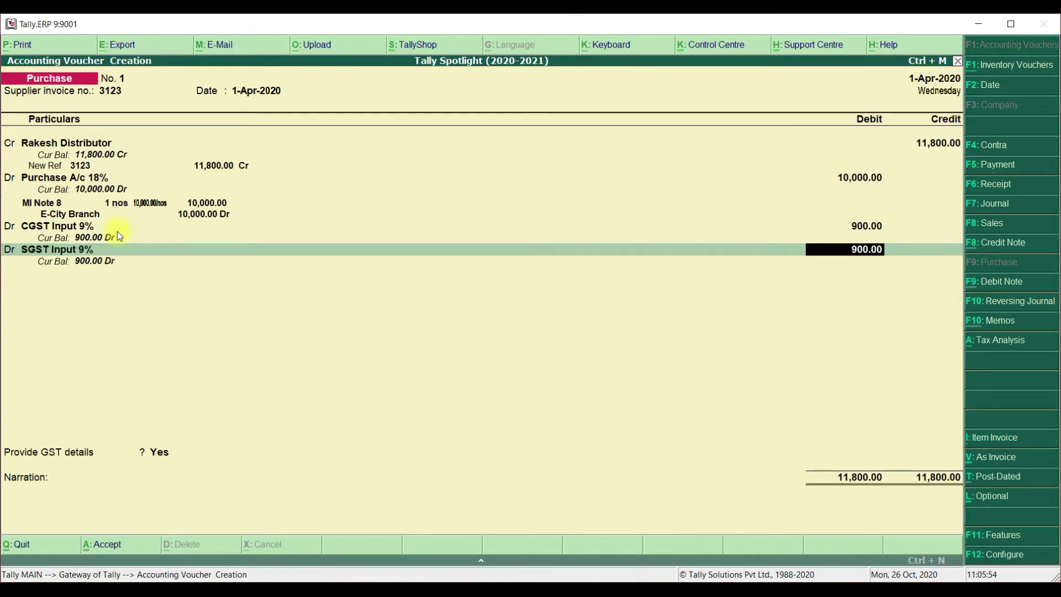
key(Return)
key(n)
key(Return)
key(Return)
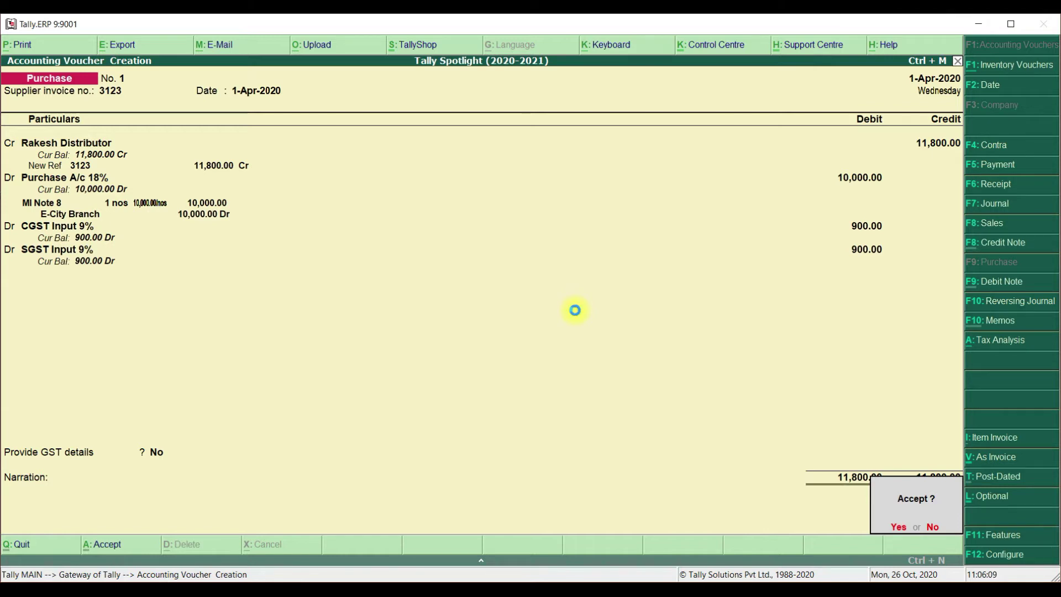
key(Return)
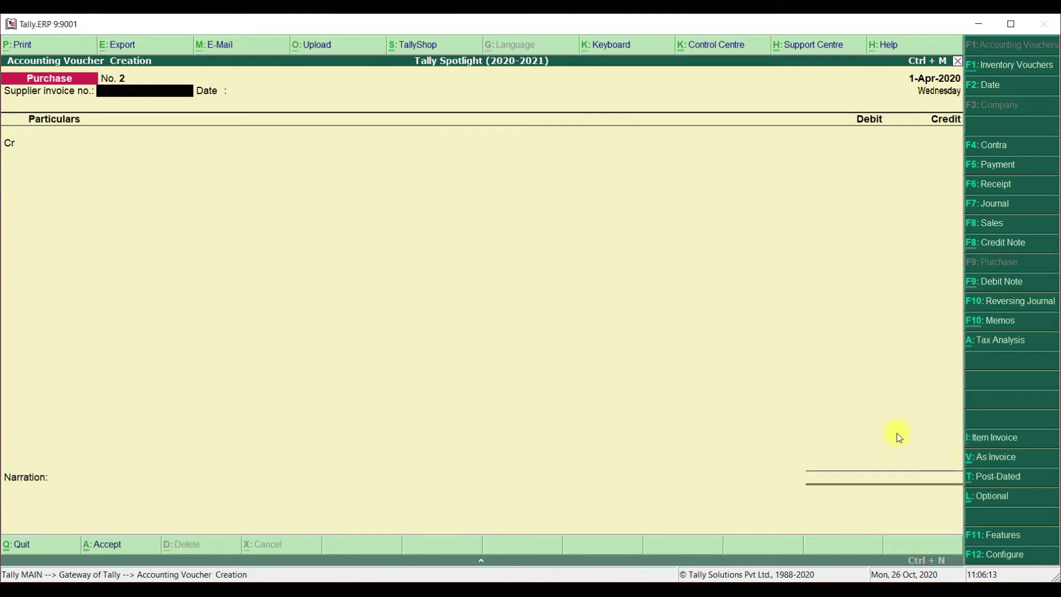
Switch to invoice mode, enter supplier invoice 46654, and select the supplier as party.
click(1007, 457)
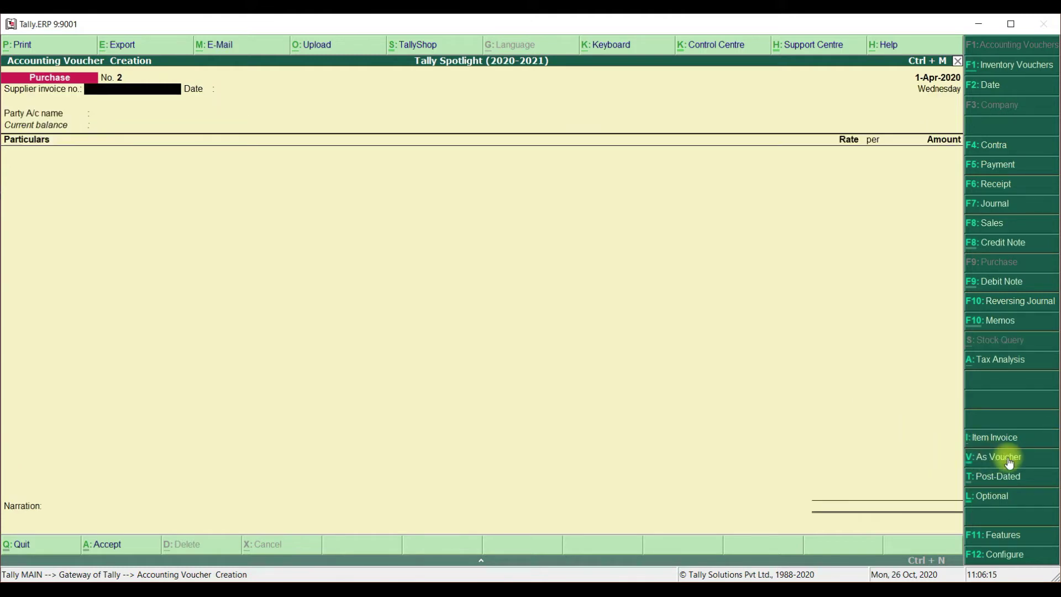
text(46654)
key(Return)
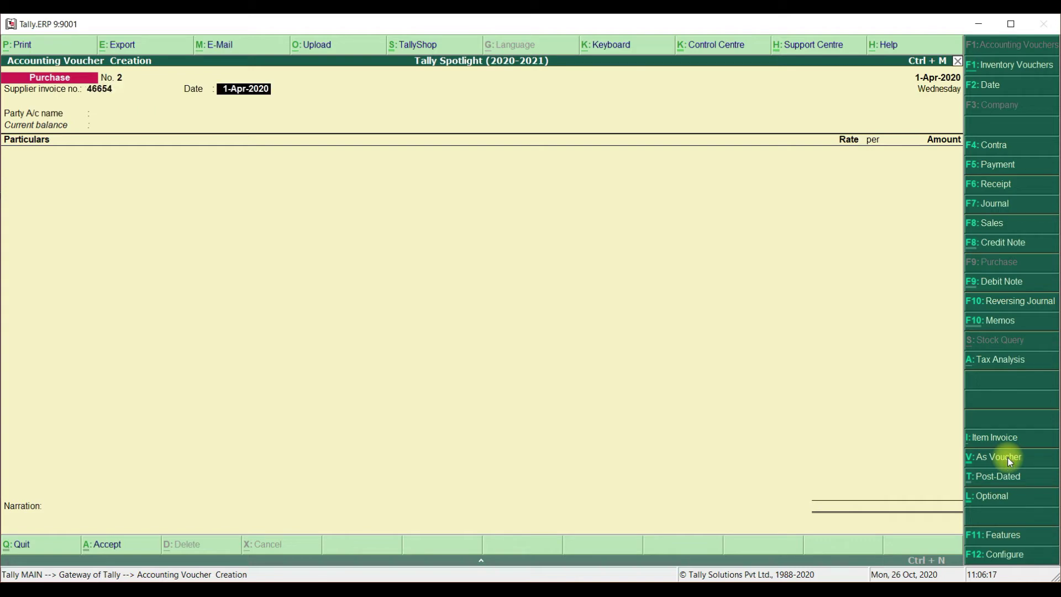
key(Return)
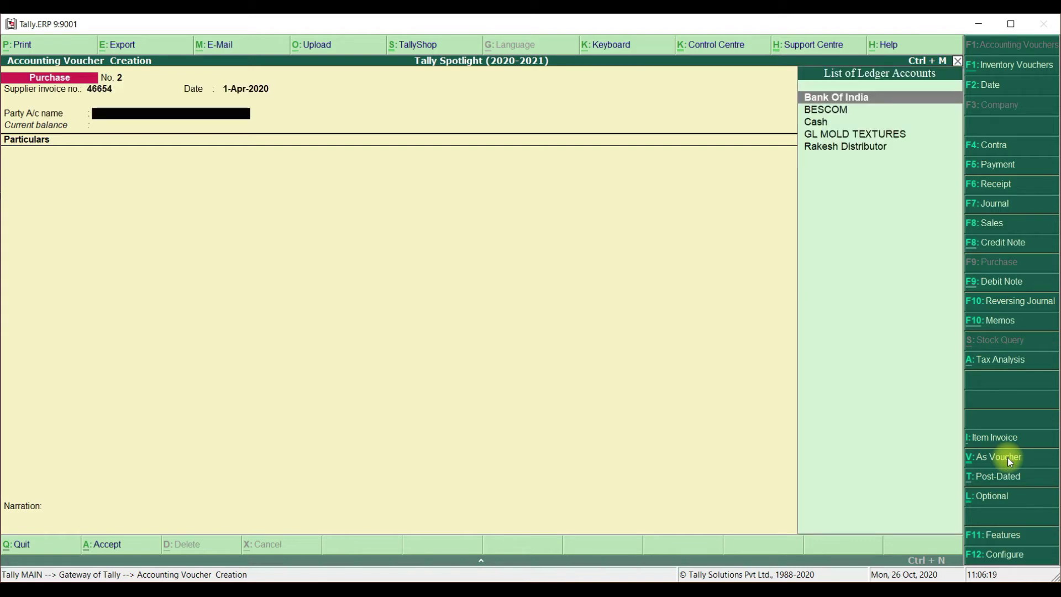
key(Down)
key(Down)
key(Down)
key(Down)
key(Return)
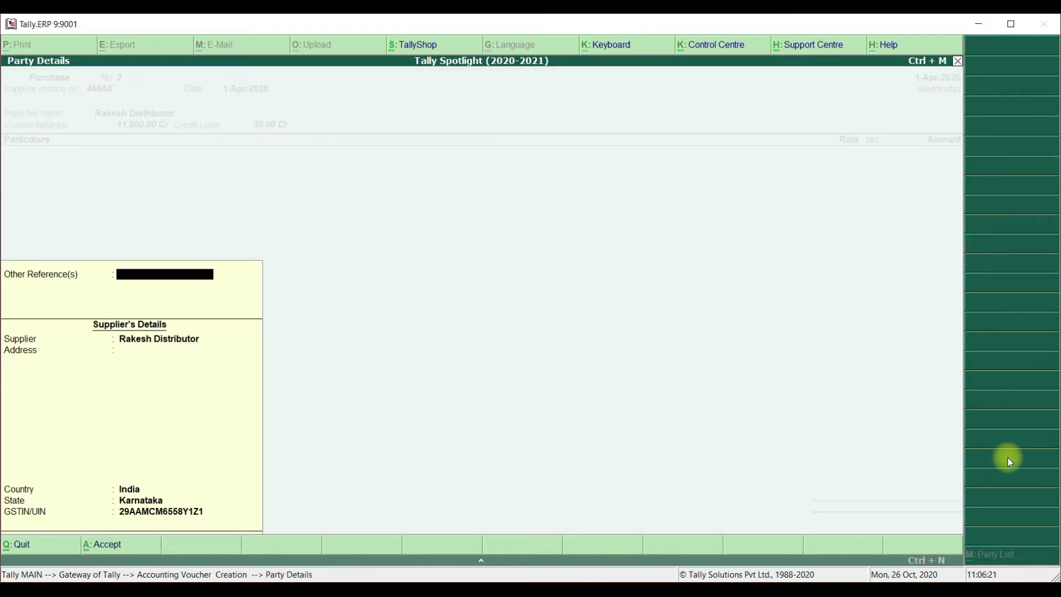
key(Return)
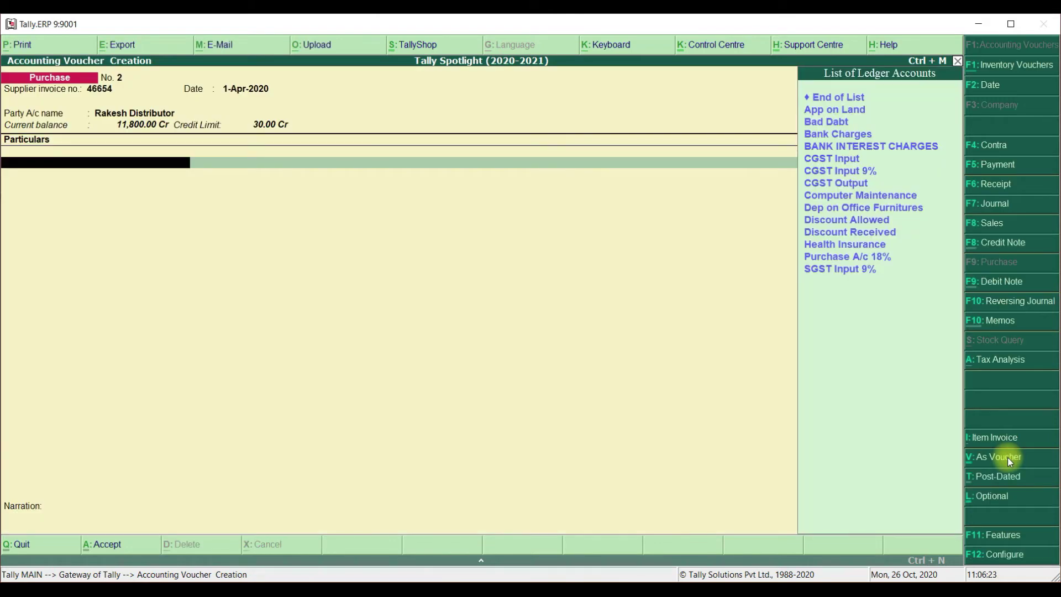
Debit Purchase A/c 18% with 10,000.
text(pu)
key(Return)
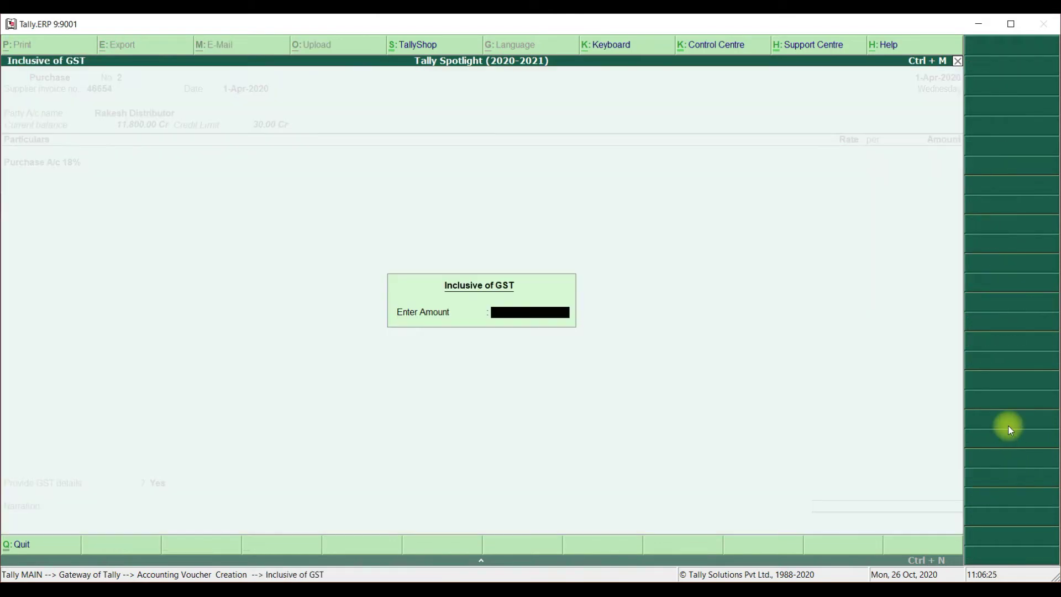
key(Return)
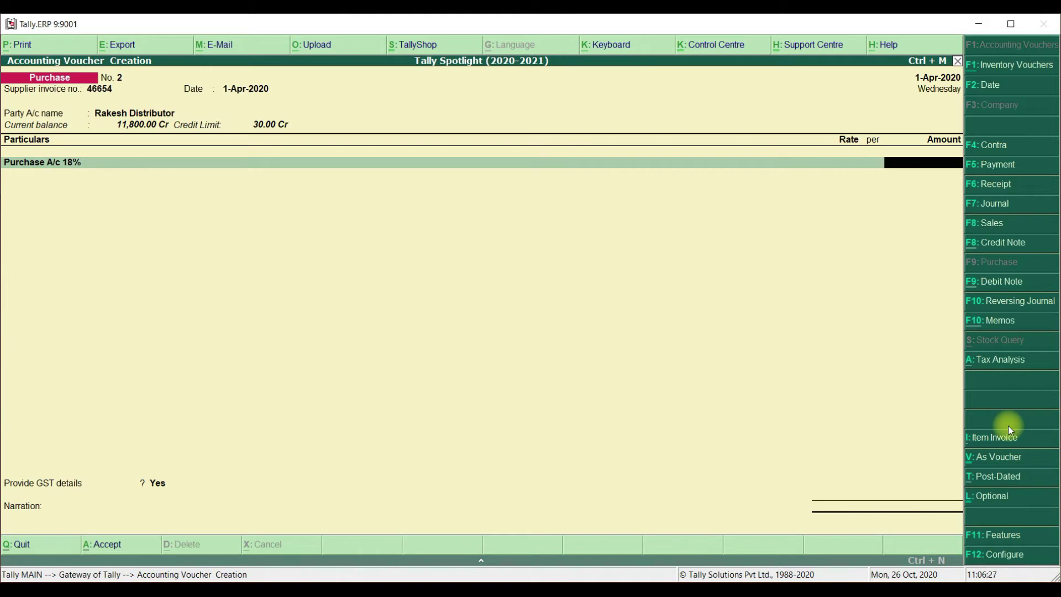
text(10000)
key(Return)
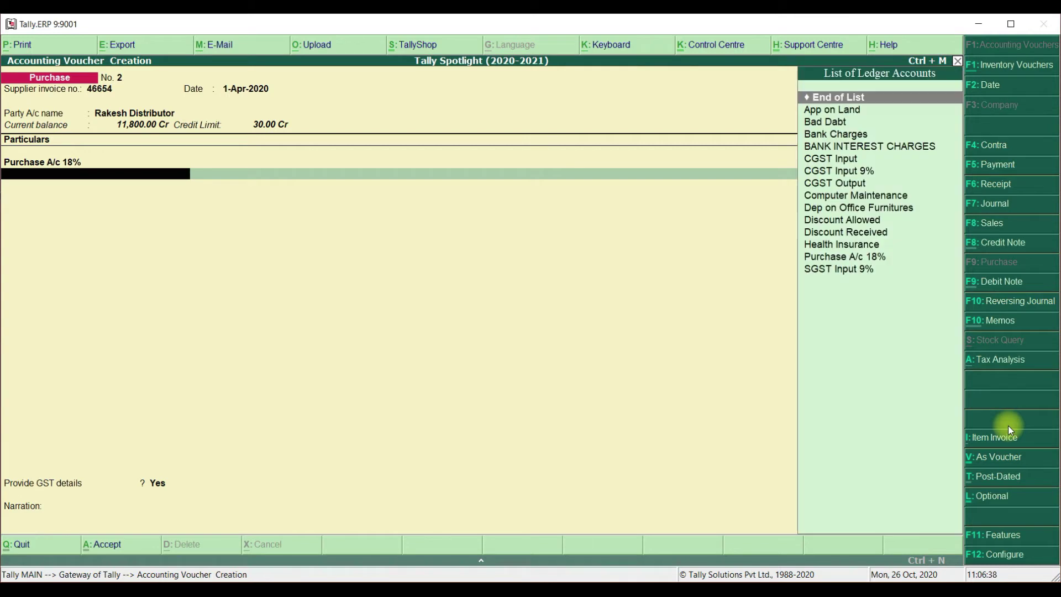
Add CGST and SGST Input 9% lines, decline GST details, and save voucher No. 2 at 11,800.
text(Cgs)
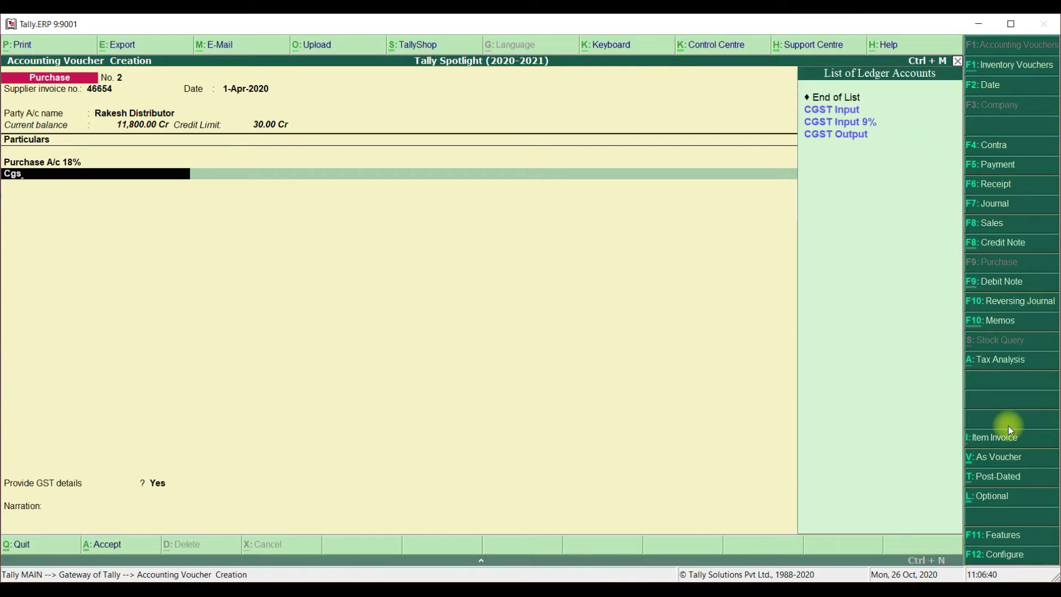
key(Down)
key(Down)
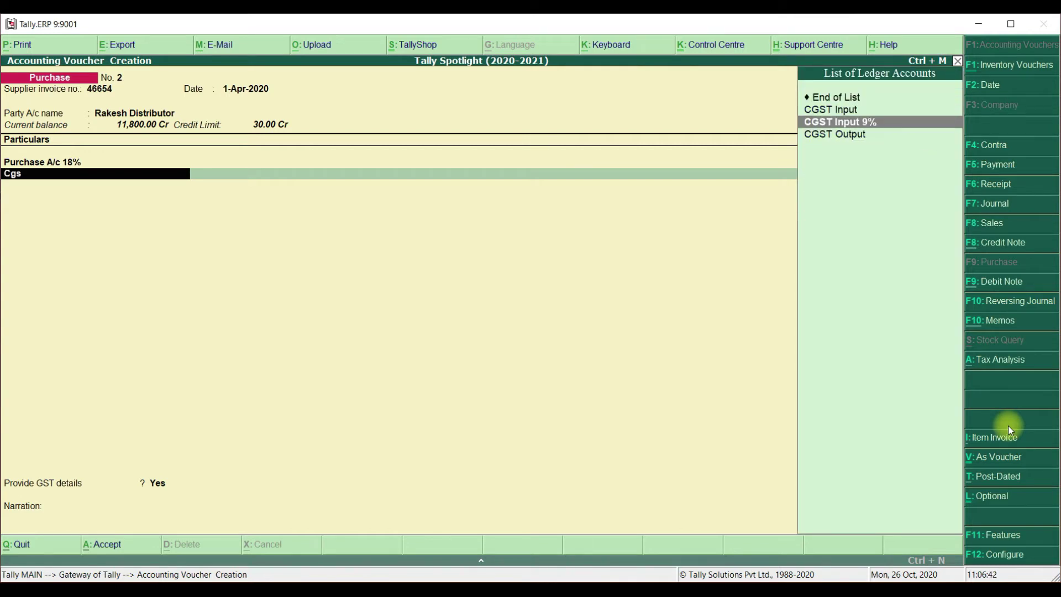
key(Return)
key(Return)
text(Sg)
key(Return)
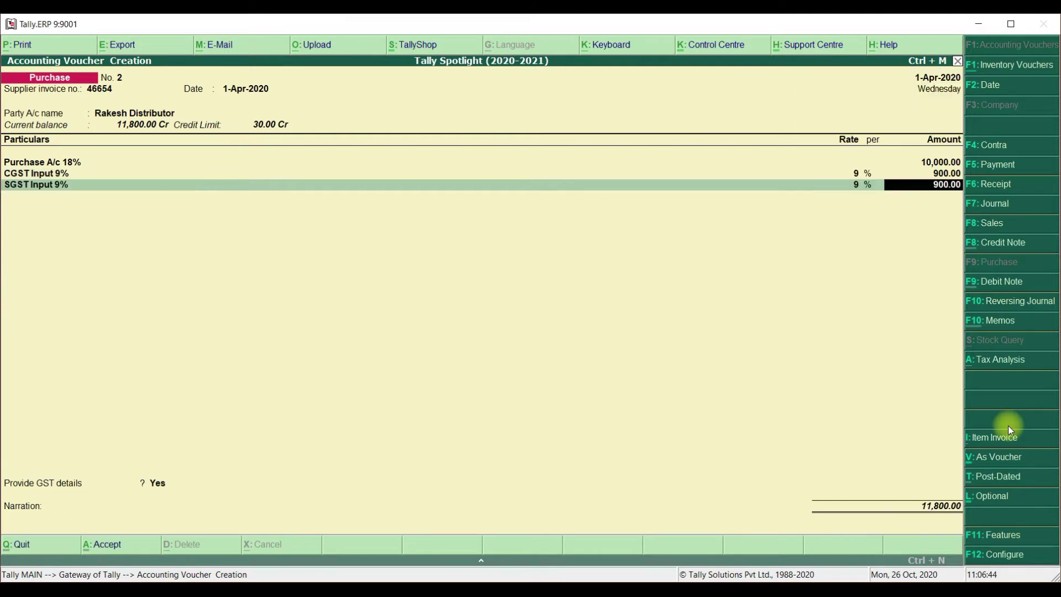
key(Return)
key(Return)
key(Up)
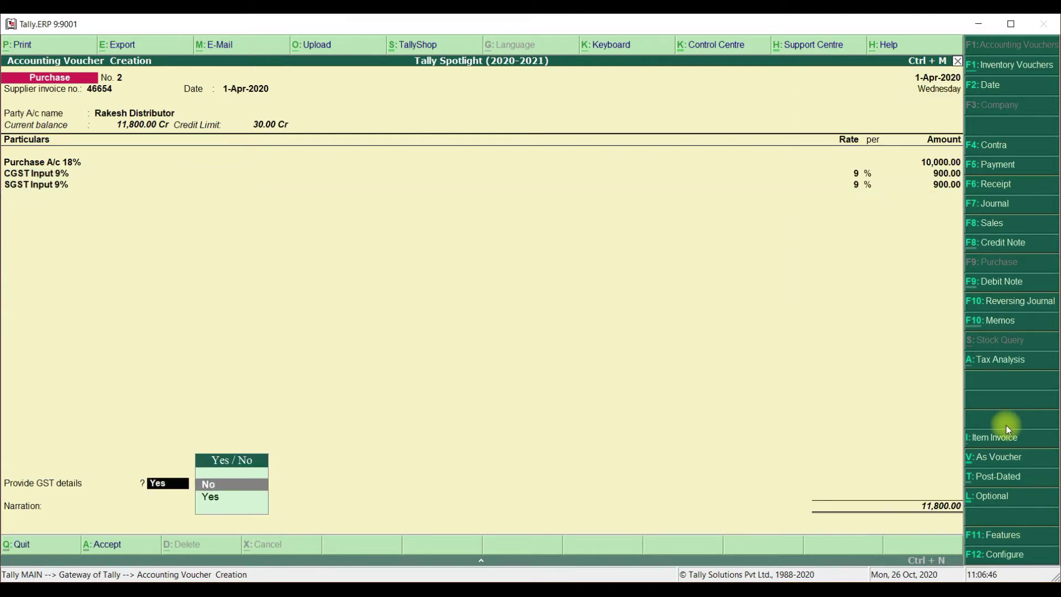
key(Return)
key(Return)
key(Return)
key(Return)
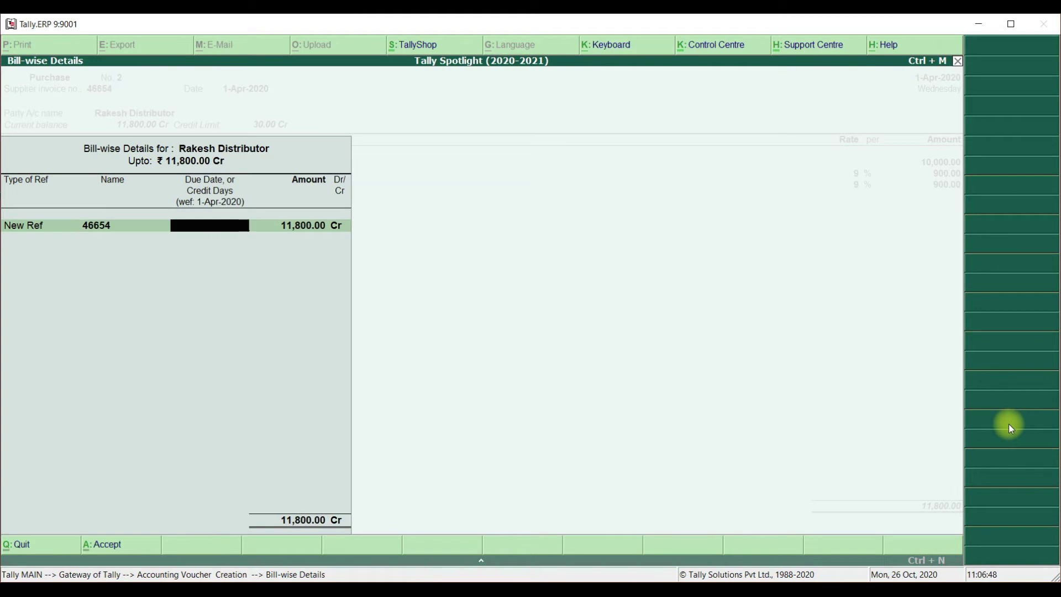
key(Return)
key(Return)
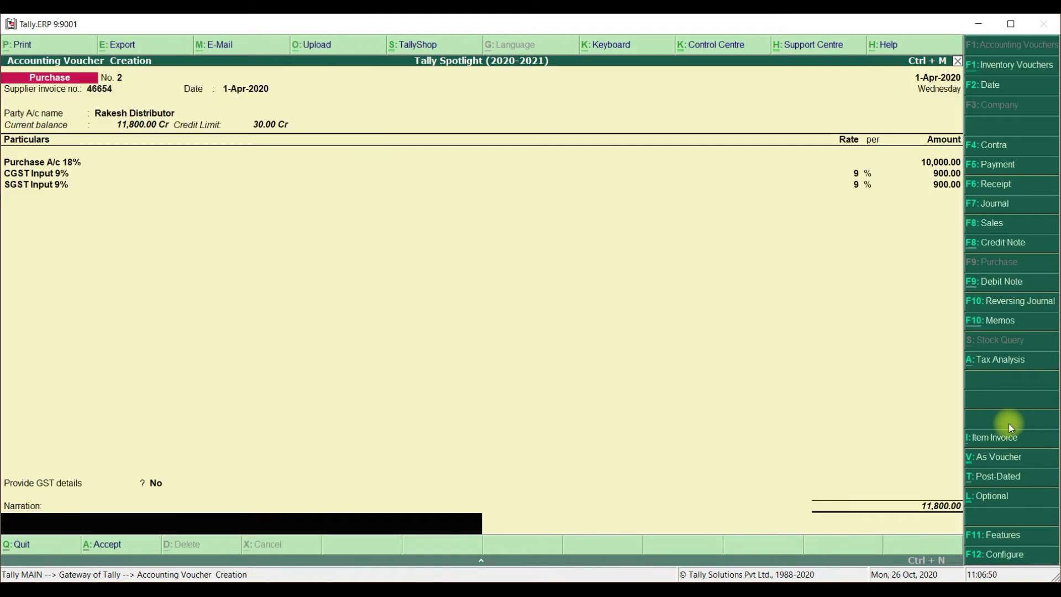
key(Return)
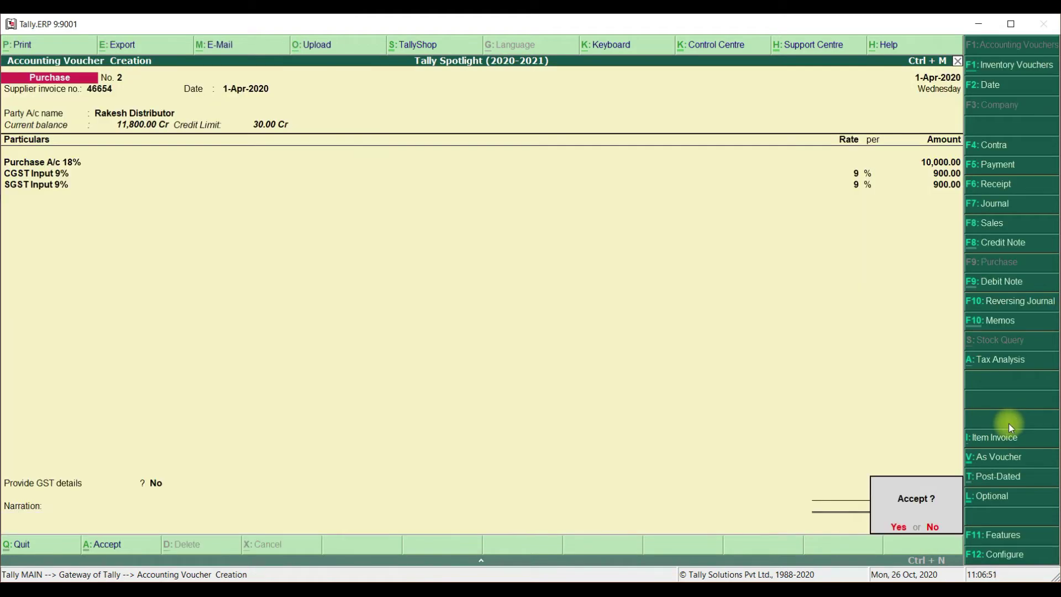
key(Return)
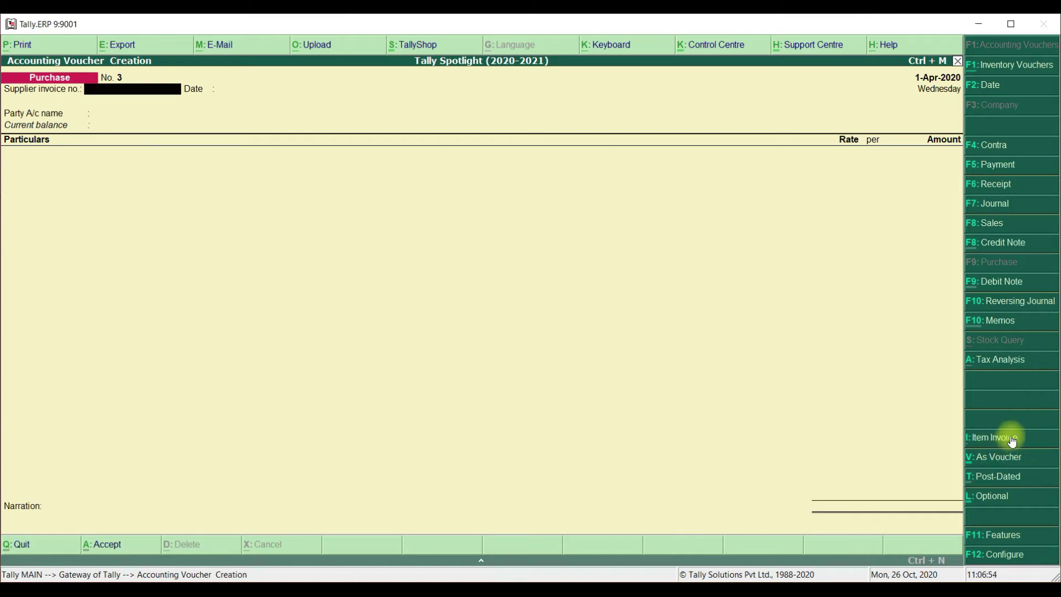
Switch voucher No. 3 to item invoice mode with supplier invoice 546546 and the supplier party.
click(999, 440)
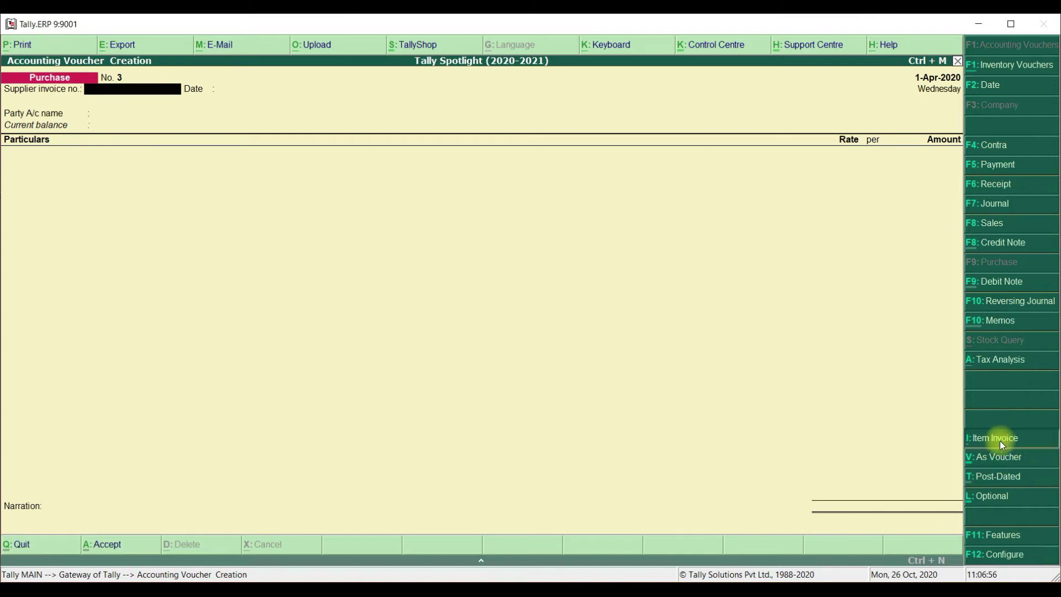
key(Return)
key(BackSpace)
text(546546)
key(Return)
key(Return)
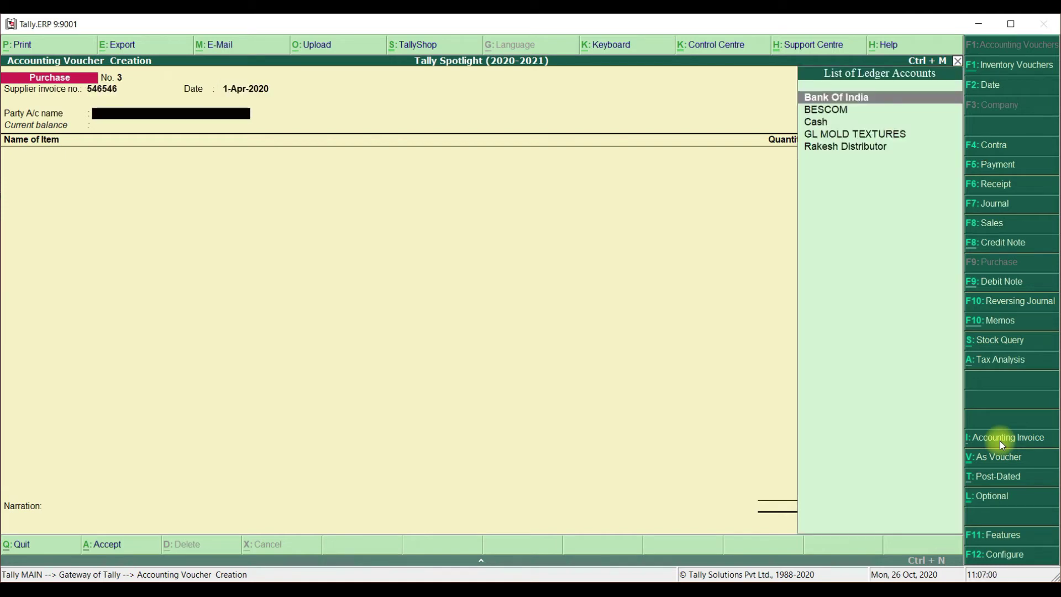
key(Down)
key(Down)
key(Down)
key(Down)
key(Return)
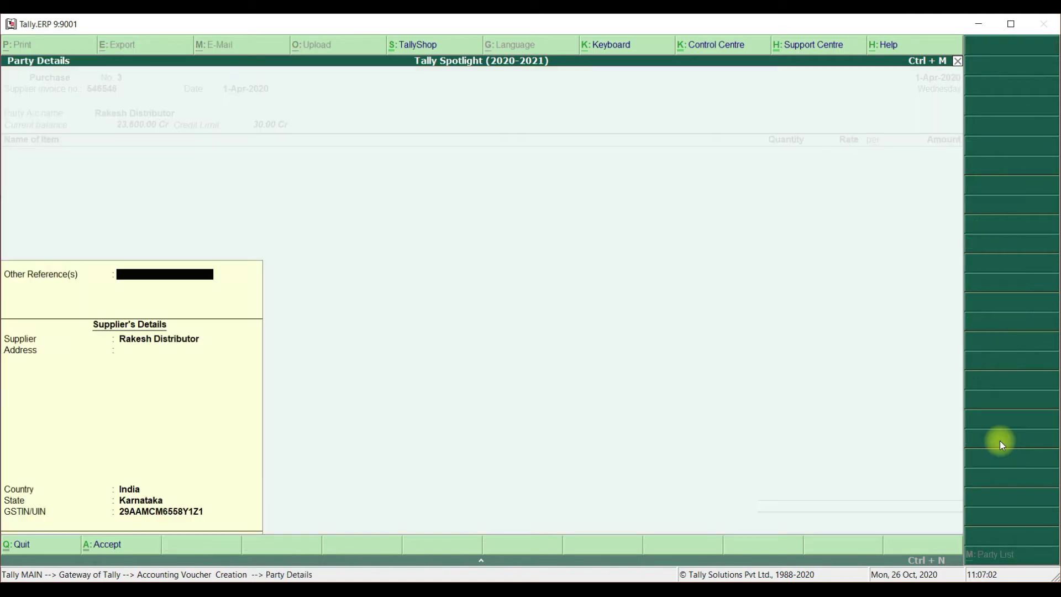
key(ctrl+a)
Add 1 MI Note 8 at 10,000.00 as the purchased item.
key(Down)
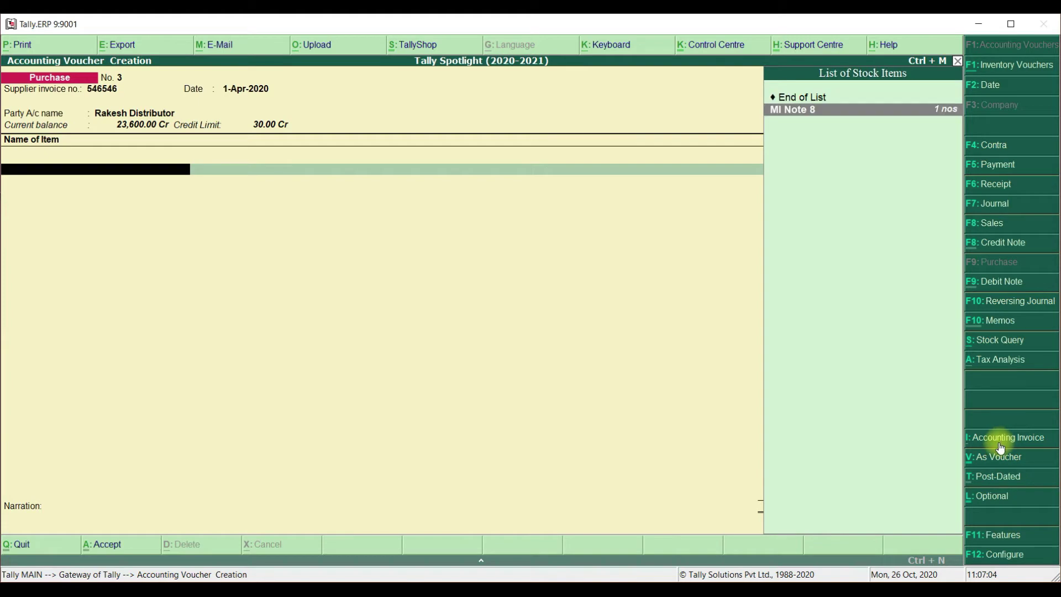
key(Return)
key(Return)
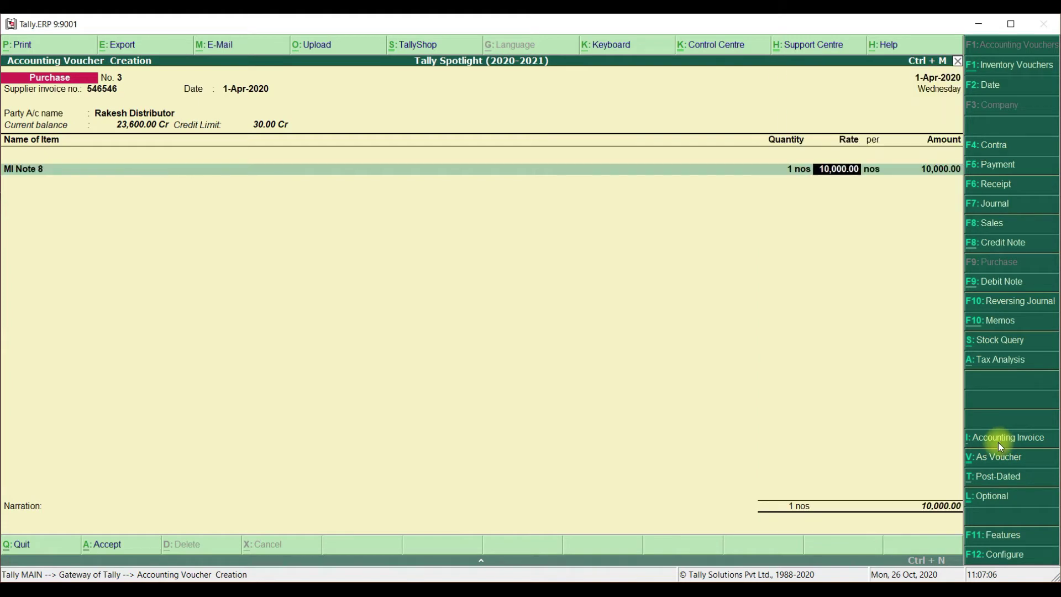
key(Return)
key(Return)
key(Return)
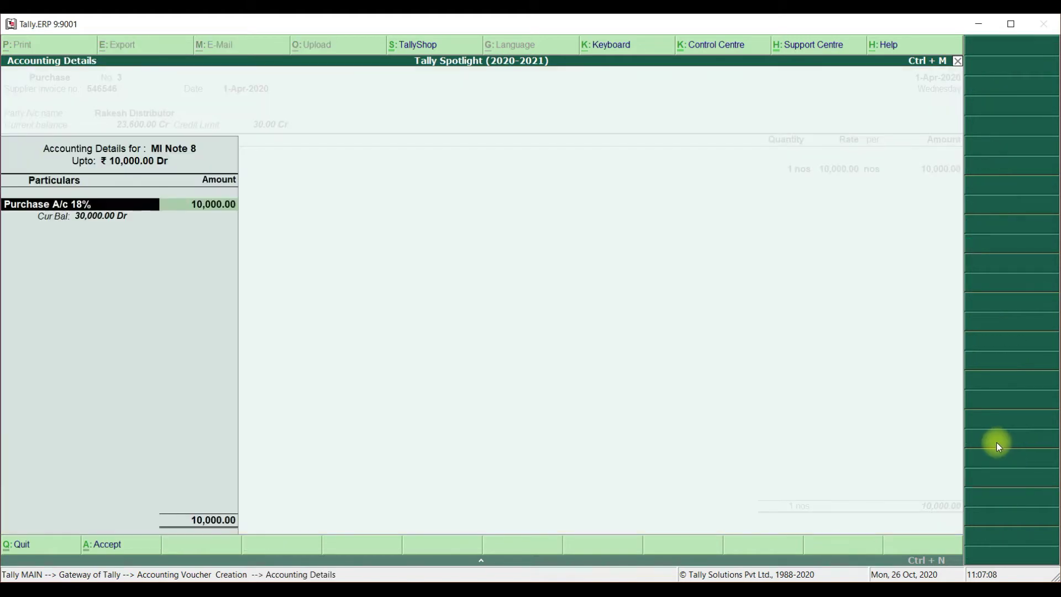
key(Return)
key(Return)
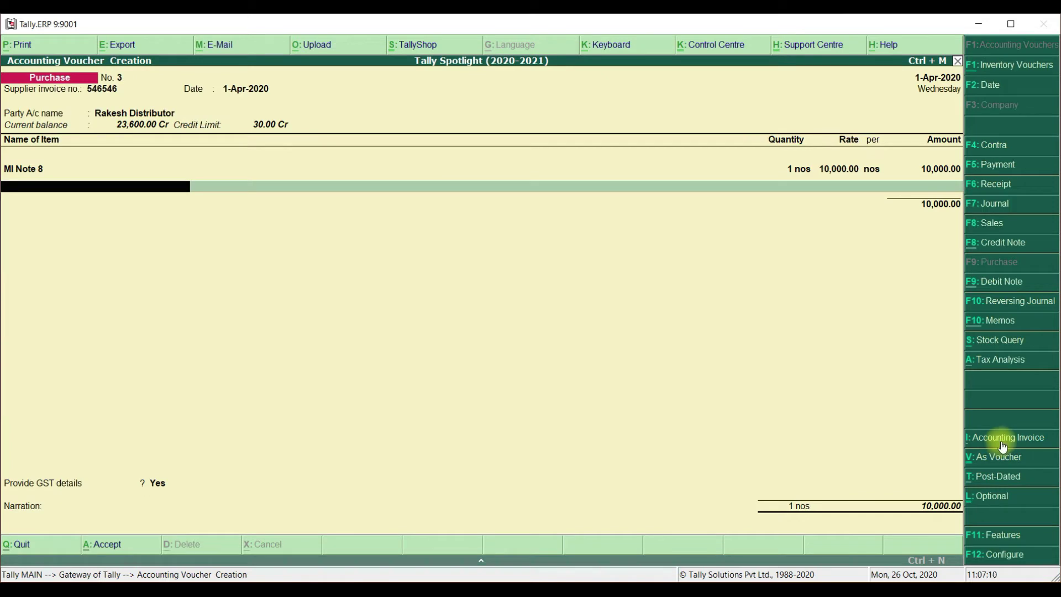
Add CGST and SGST Input 9% at 900 each, answer No to GST details, and save.
key(Return)
text(C)
key(Down)
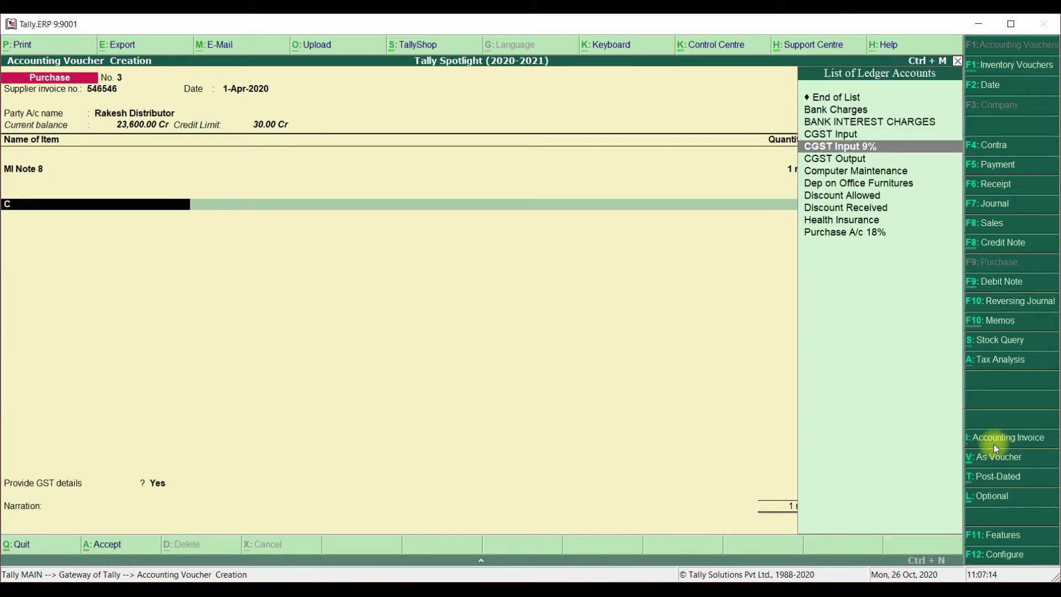
key(Return)
text(S)
key(Return)
key(Return)
key(Return)
key(Up)
key(Return)
key(Return)
key(Return)
key(Return)
key(Return)
key(Escape)
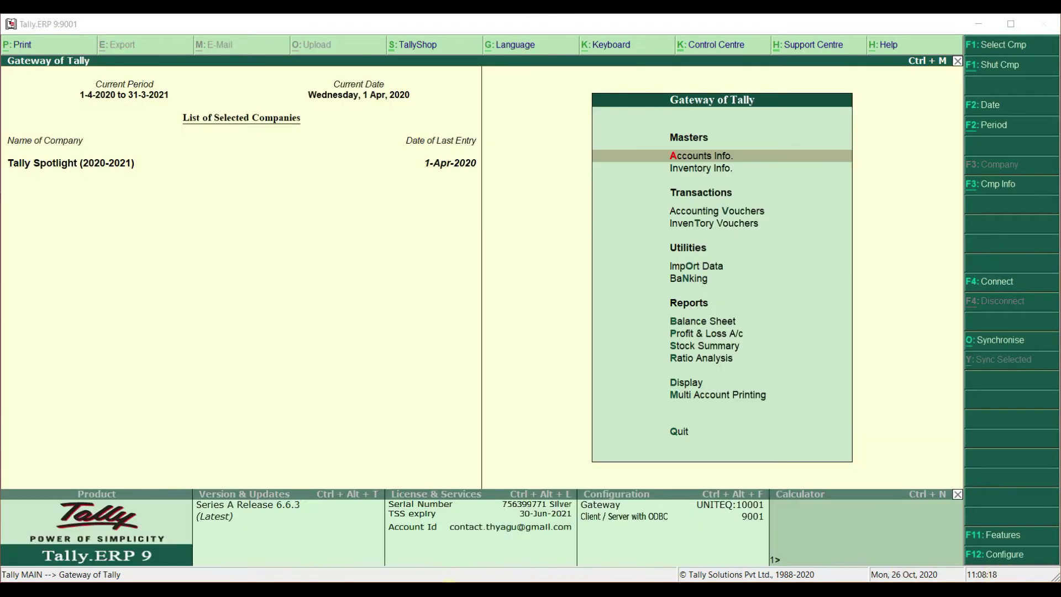
Copy the path E:\TDL\CCAllocinPurhaseVch.tdl from the TDL folder window's address bar.
mouse_move(459, 587)
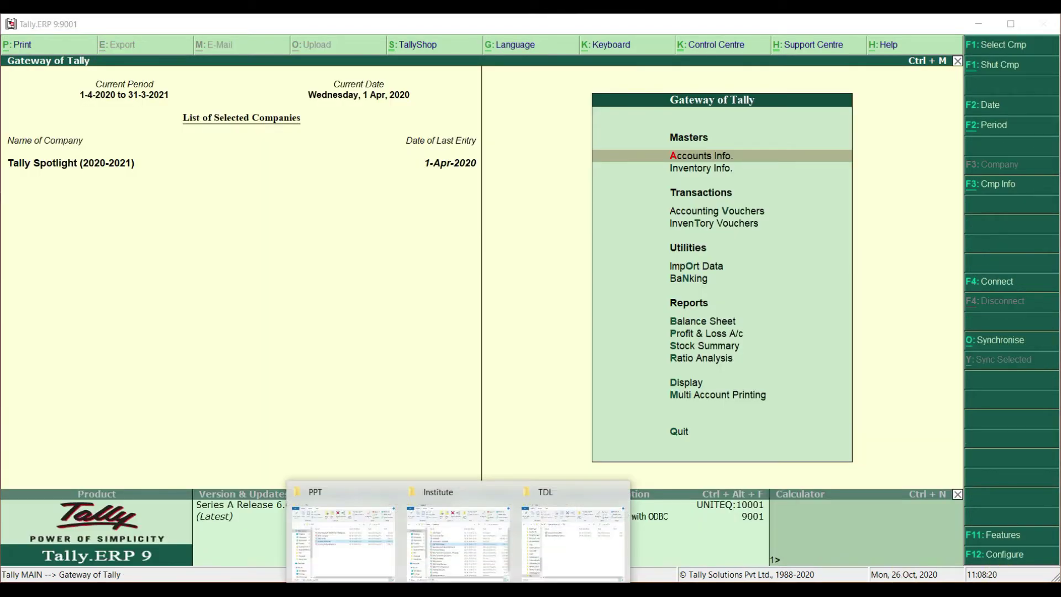
click(578, 552)
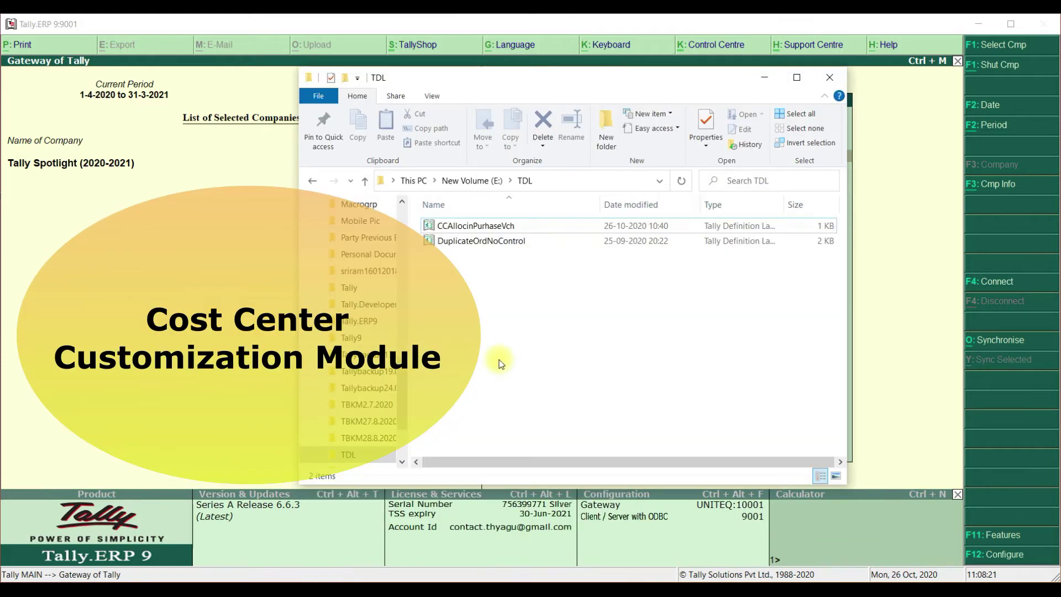
click(797, 77)
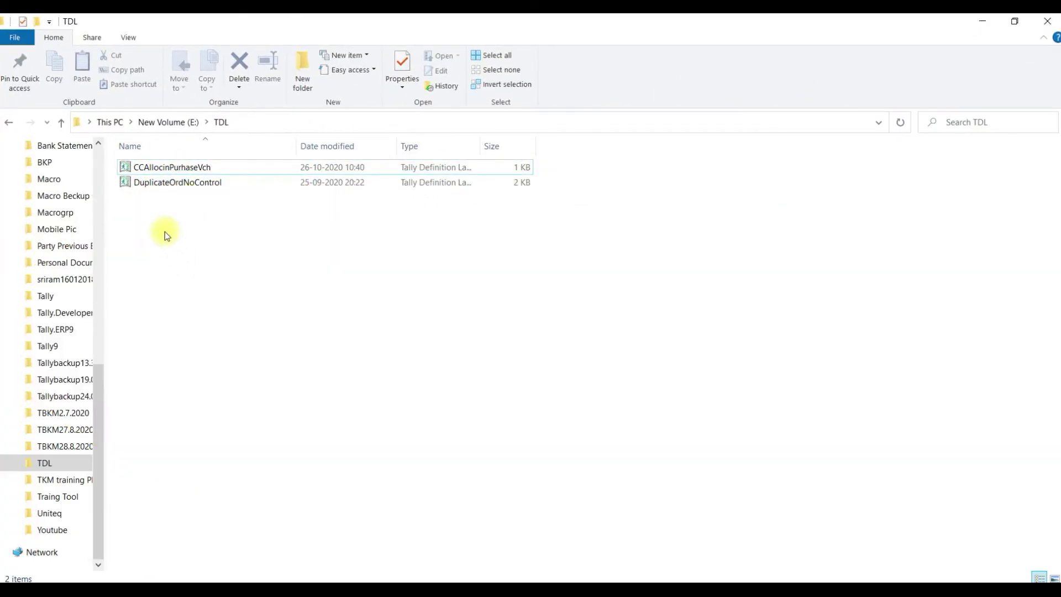
click(245, 124)
click(247, 123)
text(\TDL\)
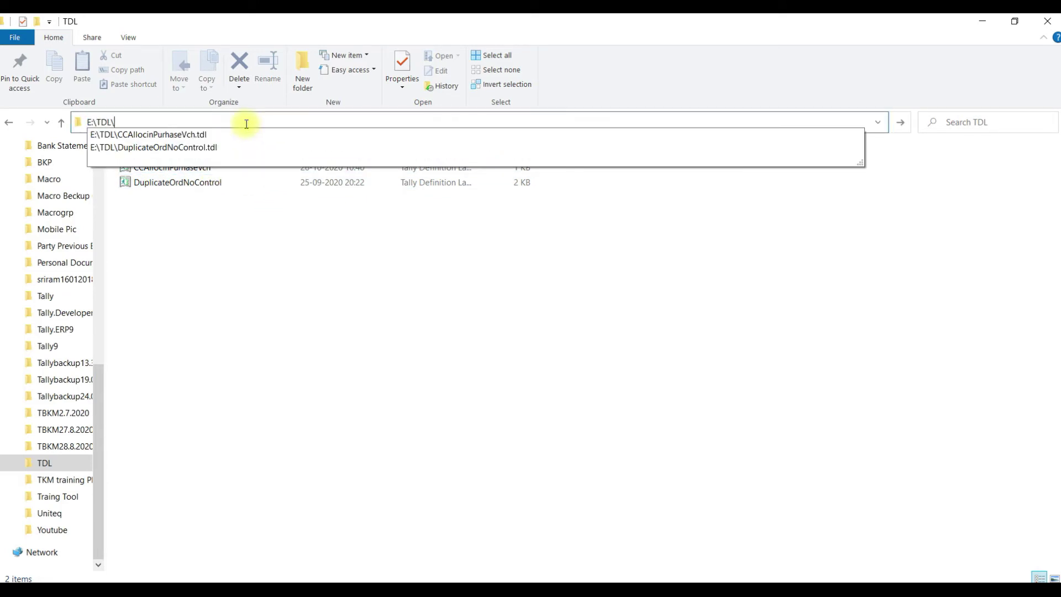
key(Down)
key(shift+Left)
key(shift+Left)
key(shift+Left)
key(shift+Left)
key(shift+Left)
key(shift+Left)
key(shift+Left)
key(shift+Left)
key(shift+Left)
key(shift+Left)
key(shift+Left)
key(shift+Left)
key(shift+Left)
key(shift+Left)
key(shift+Left)
key(shift+Left)
key(shift+Left)
key(shift+Left)
key(shift+Left)
key(shift+Left)
key(Left)
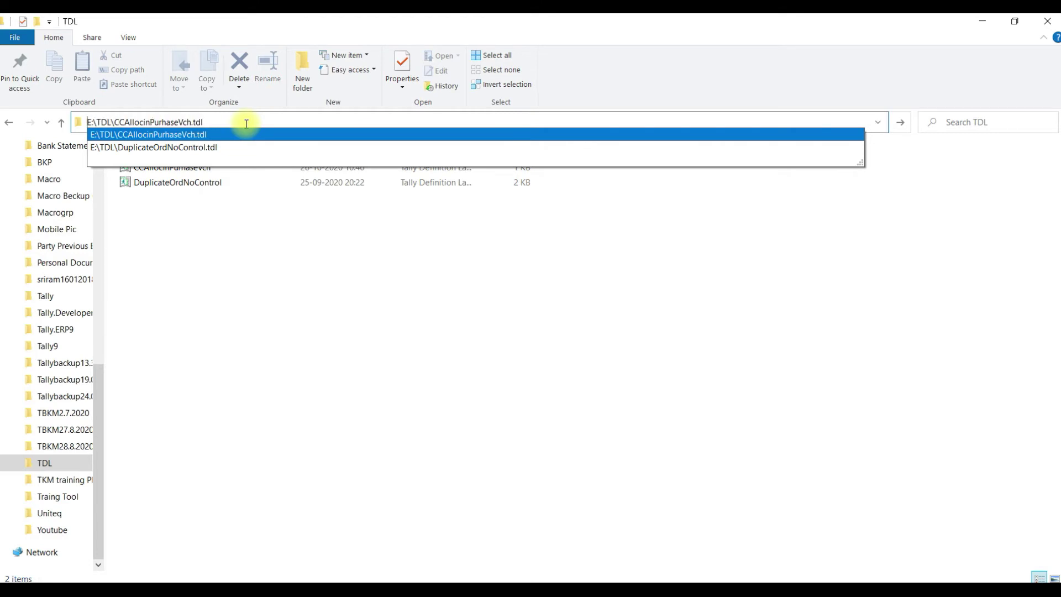
key(alt+Tab)
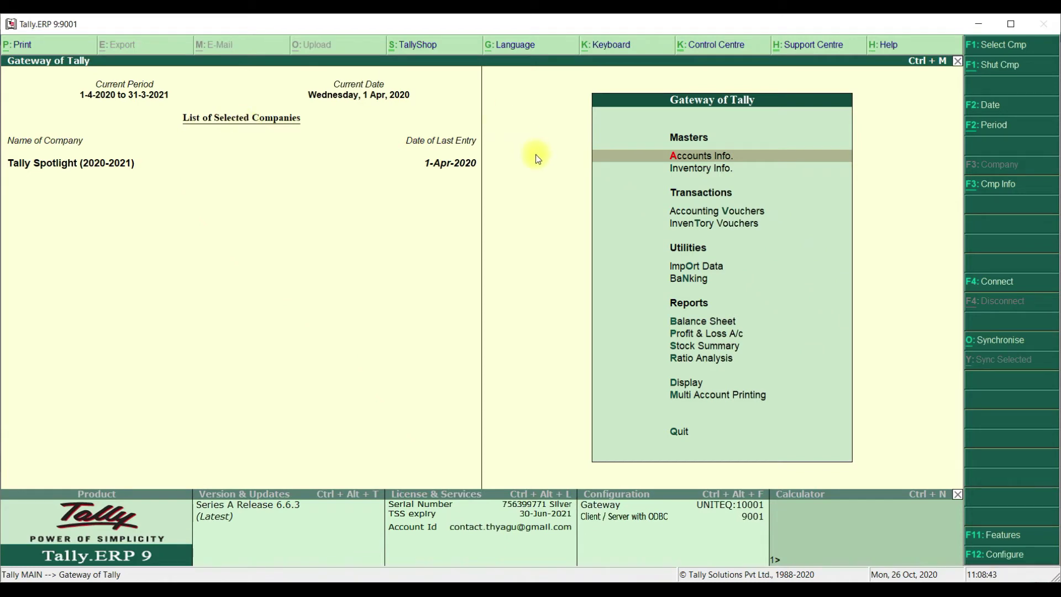
Set Load TDL on startup to Yes with E:\TDL\CCAllocinPurhaseVch.tdl as the local TDL file.
click(1009, 555)
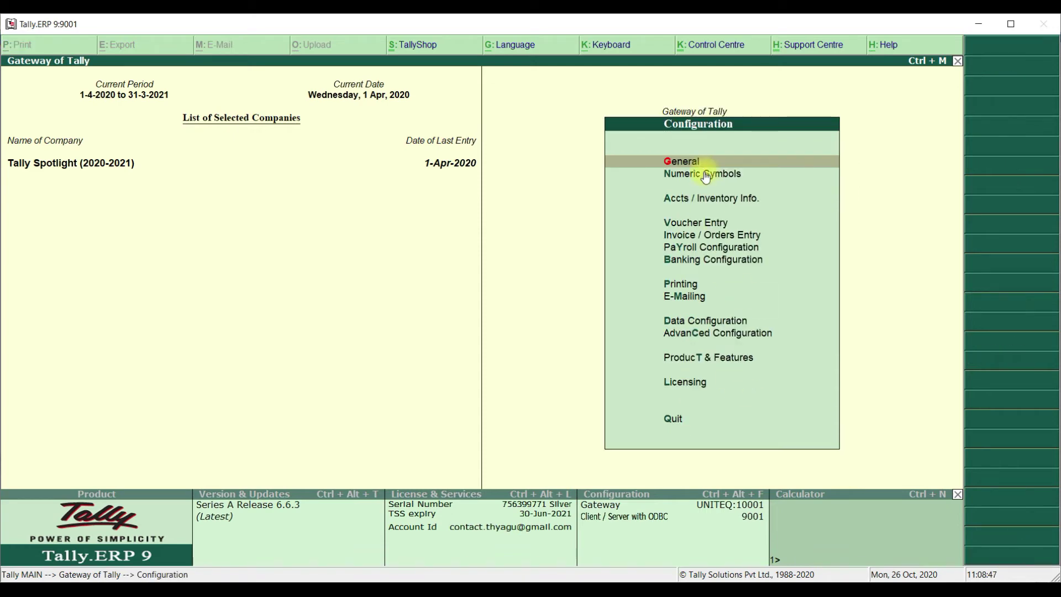
click(706, 358)
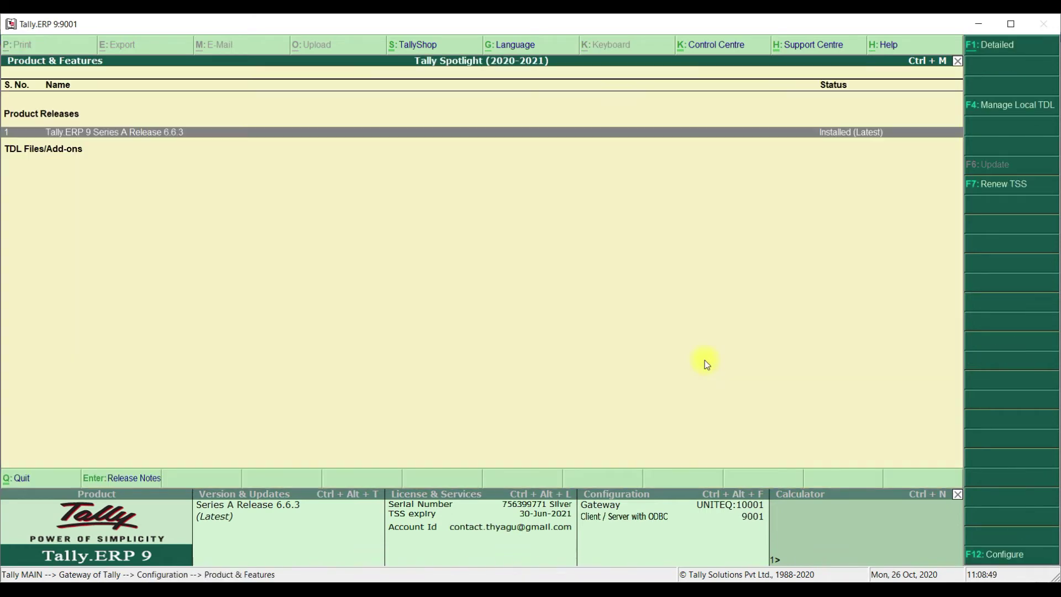
click(1008, 117)
text(yes)
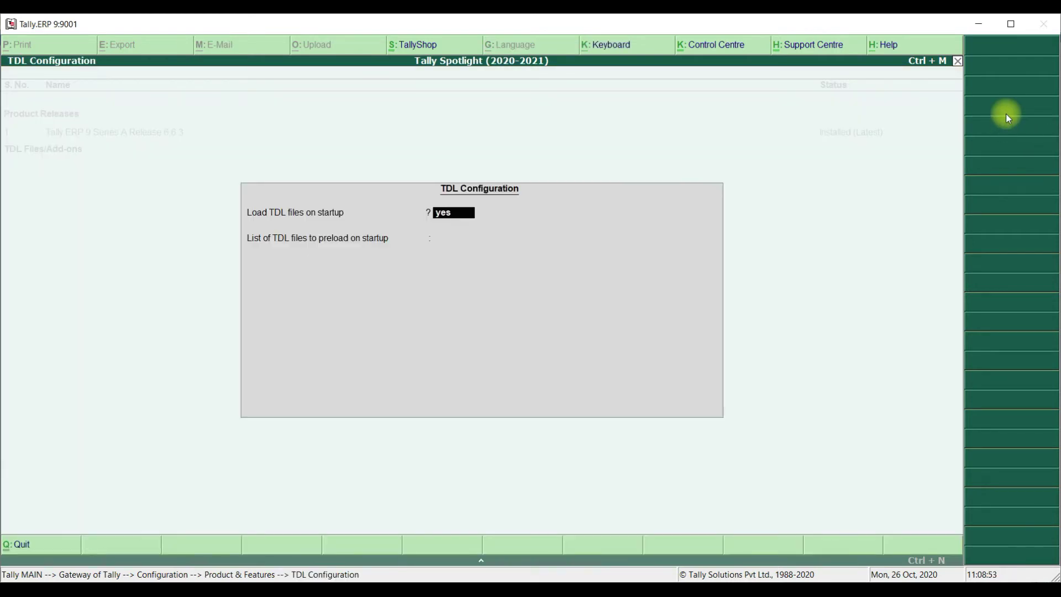
key(Return)
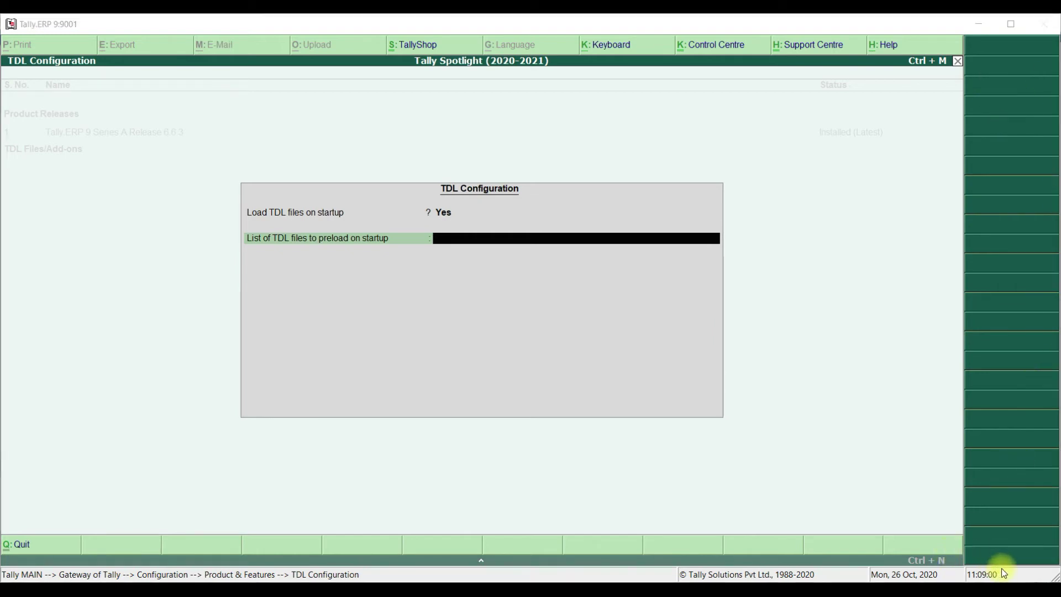
key(ctrl+alt+v)
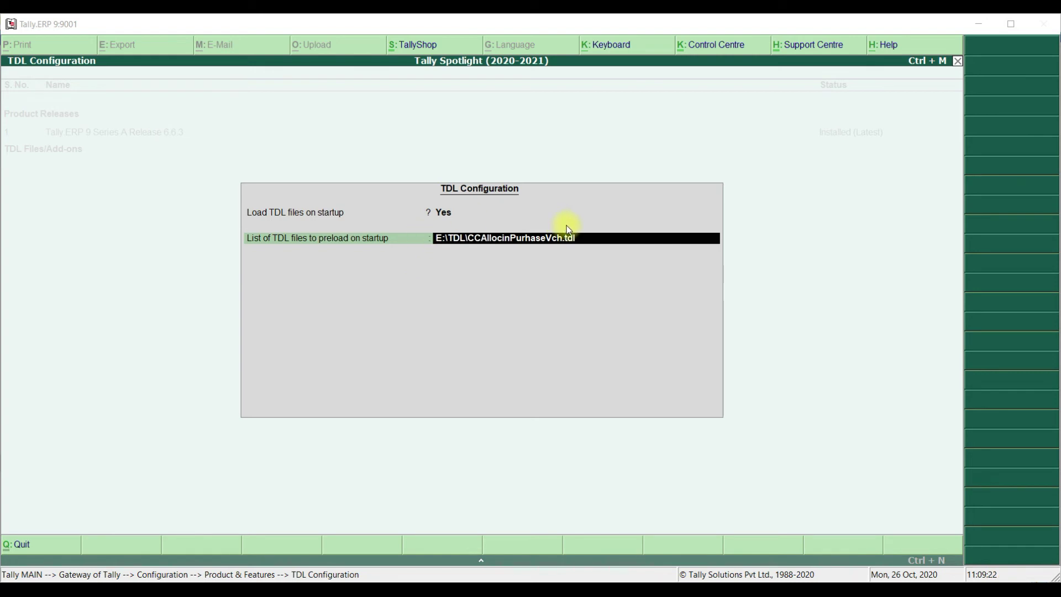
key(Return)
key(Return)
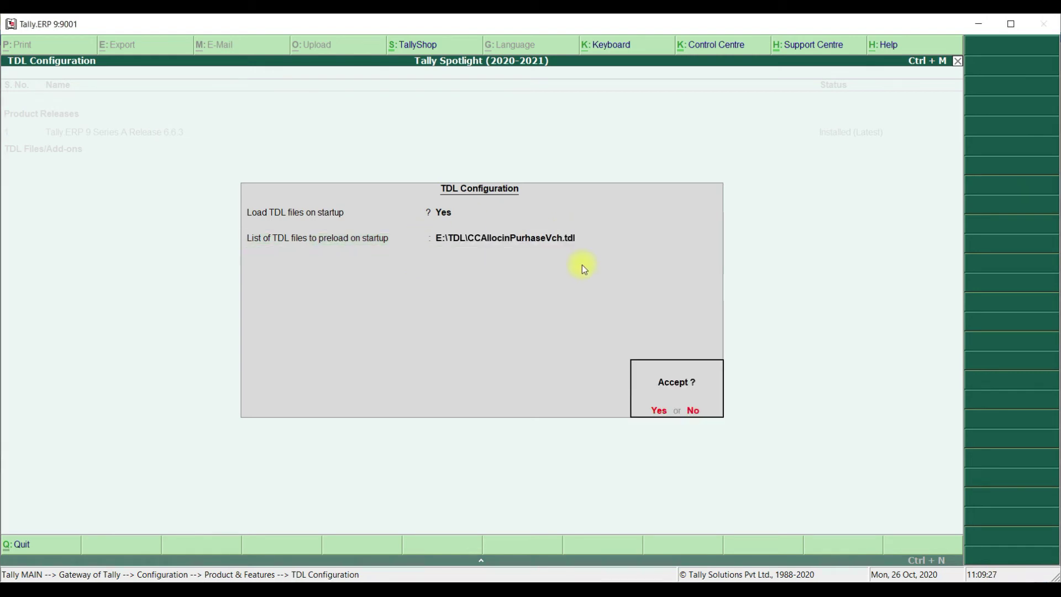
key(Return)
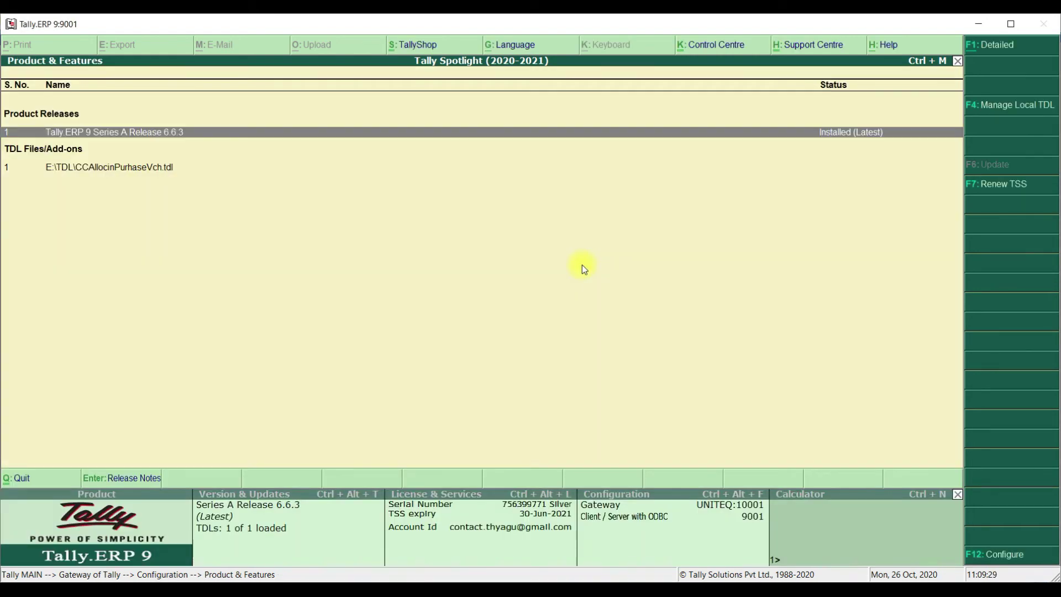
key(Escape)
key(Escape)
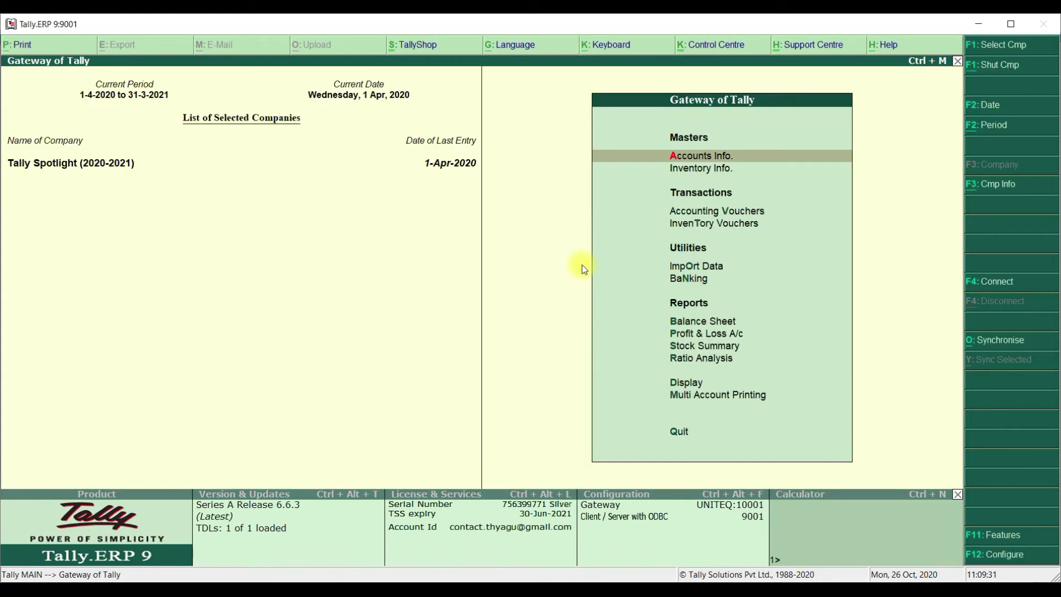
key(Down)
key(Down)
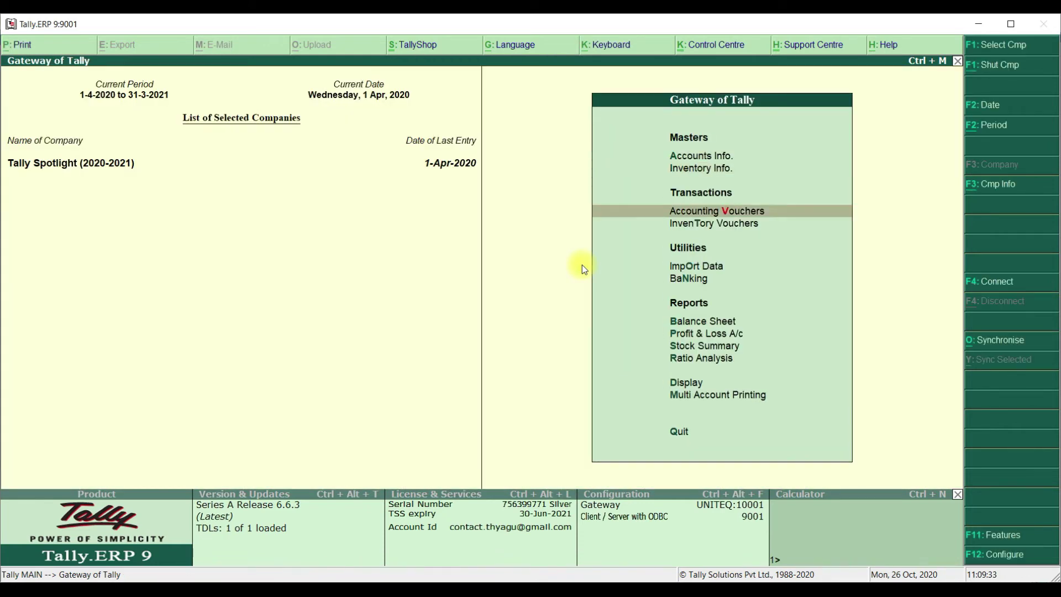
Start purchase voucher 4 with supplier invoice 654654 and the distributor as party.
key(Return)
text(654654)
key(Return)
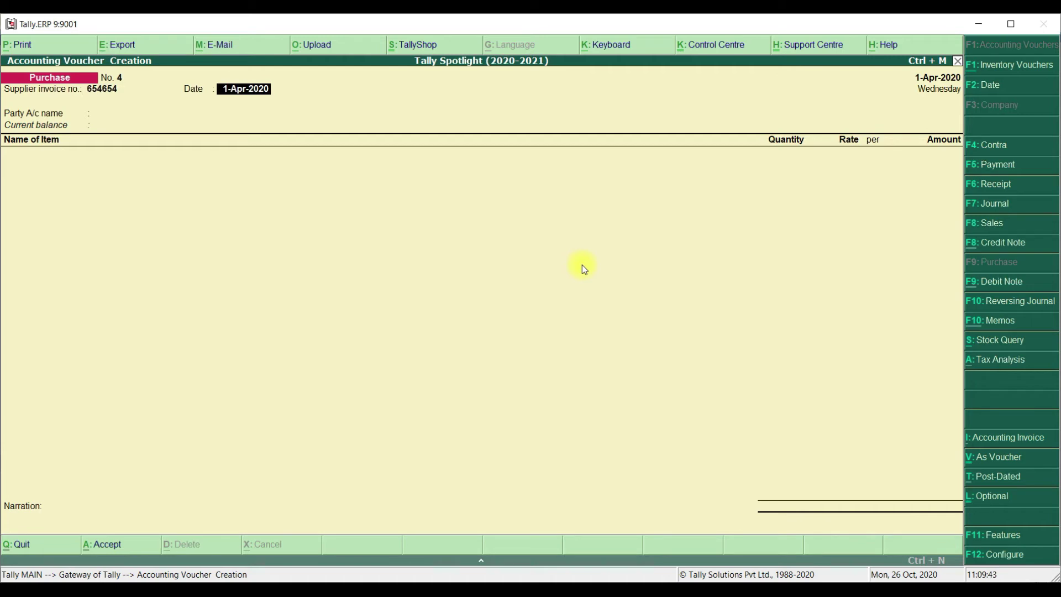
key(Return)
key(Down)
key(Down)
key(Down)
key(Down)
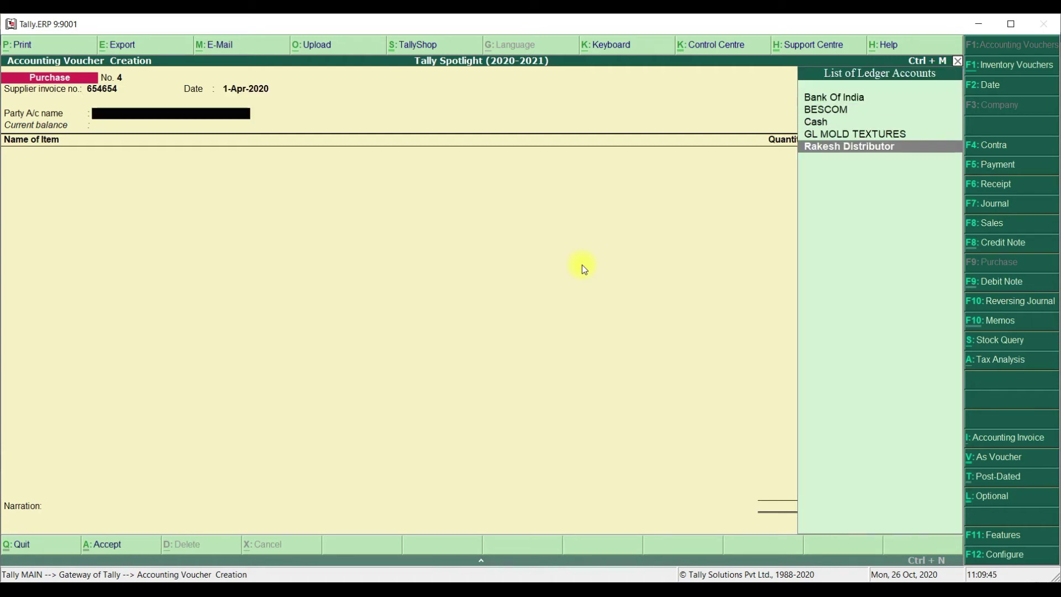
key(Return)
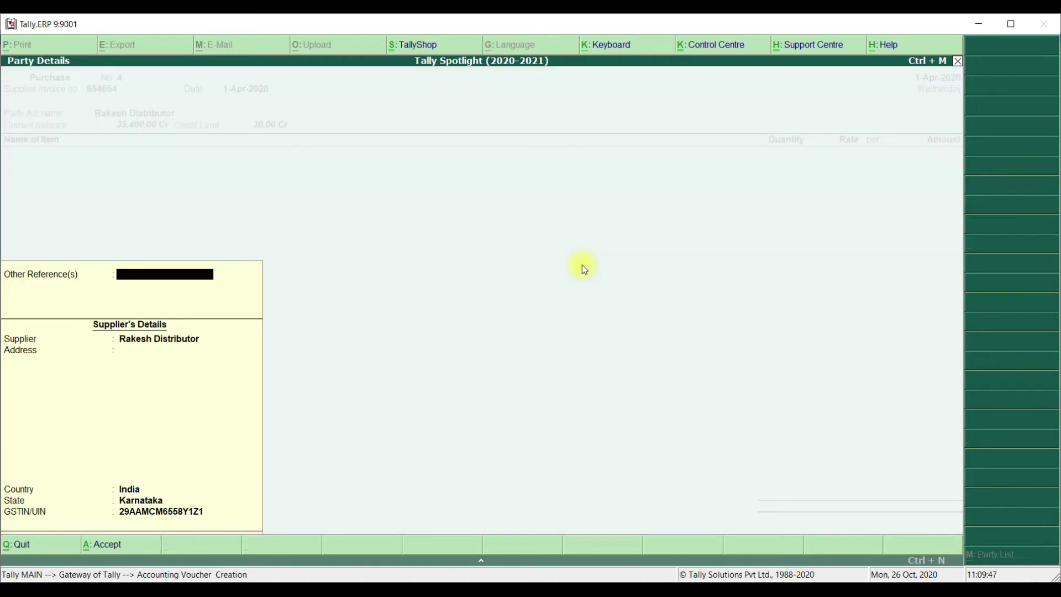
key(Return)
key(Return)
key(Return)
key(Return)
key(Return)
key(Return)
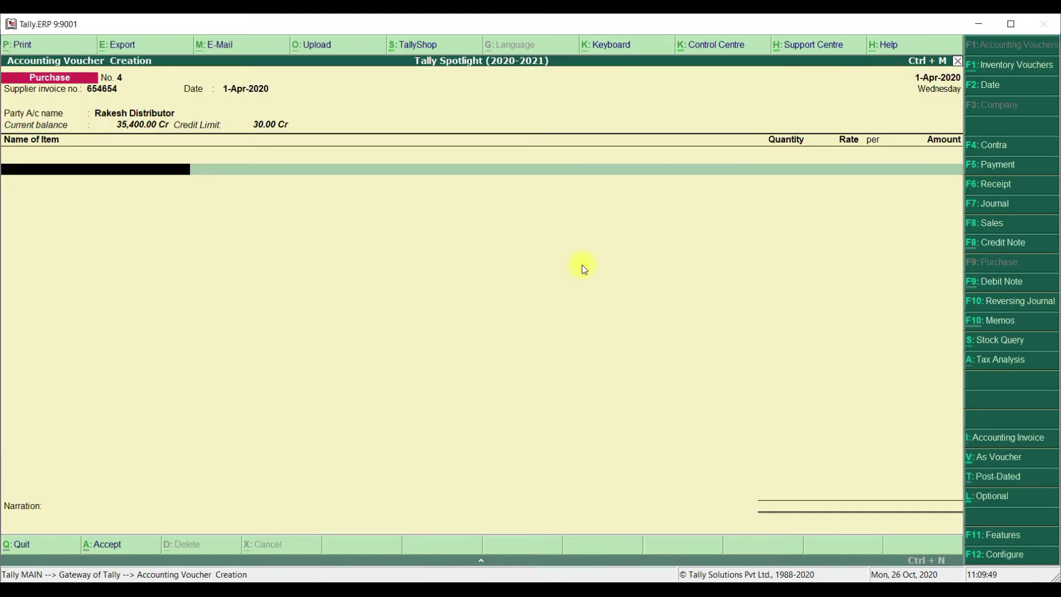
Add 10 nos MI Note 8 for 1,00,000, allocated to the E-City Branch cost centre.
key(Up)
key(Down)
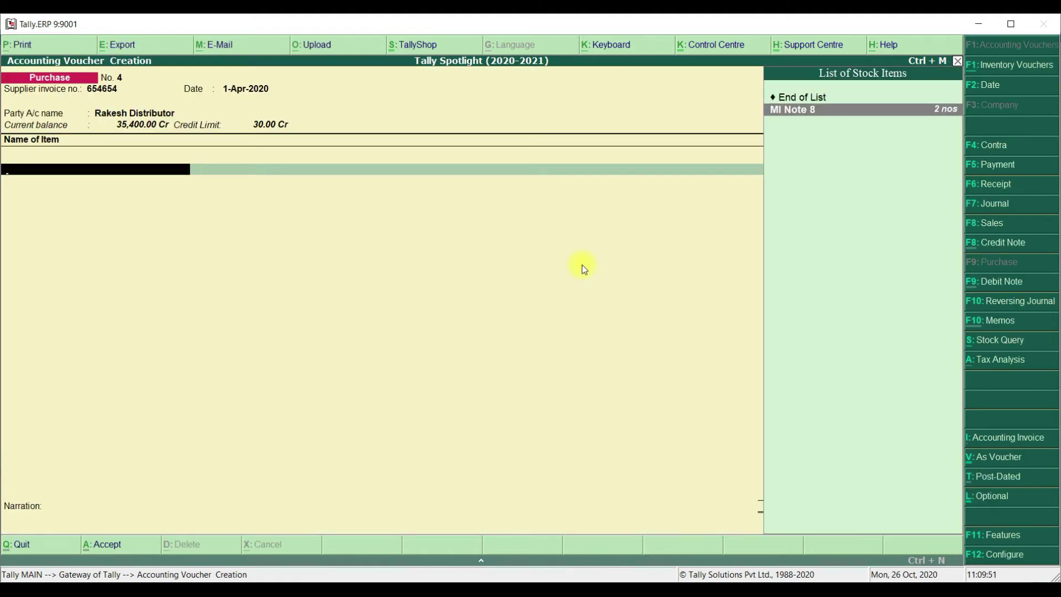
key(Return)
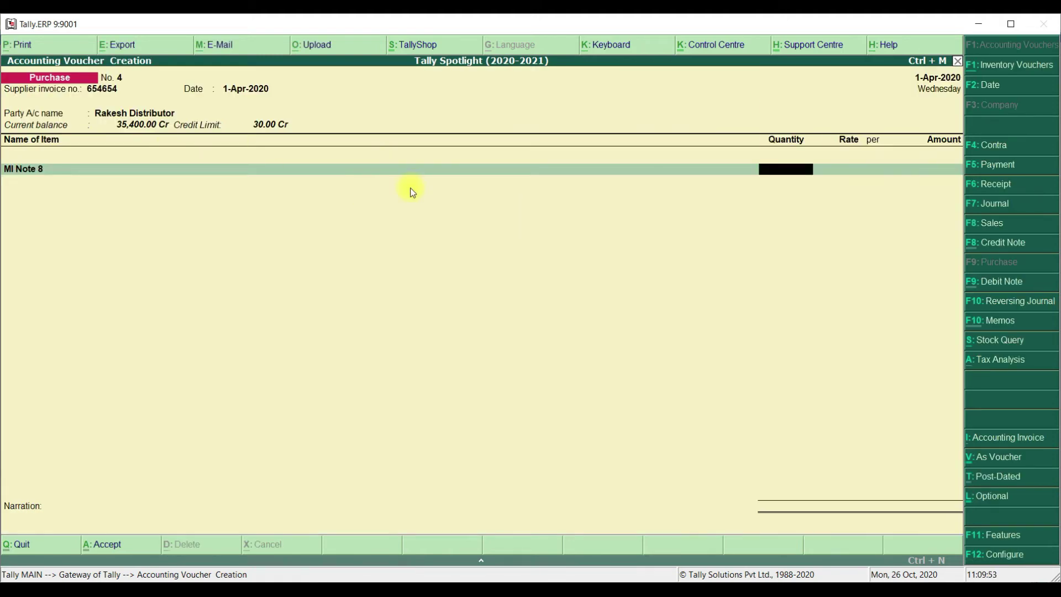
text(10)
key(Return)
key(Return)
key(Return)
key(Return)
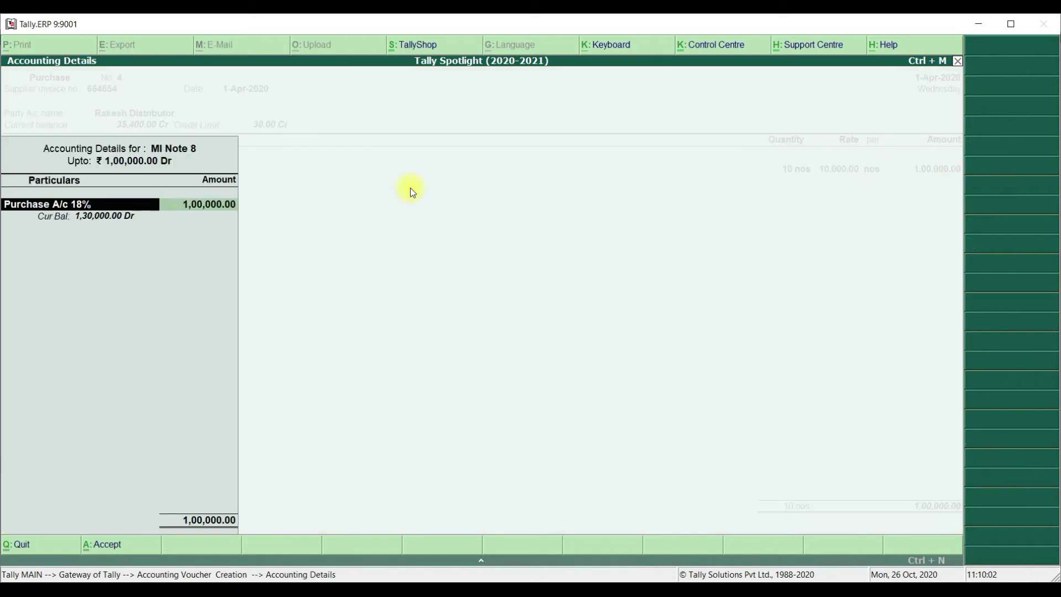
key(Return)
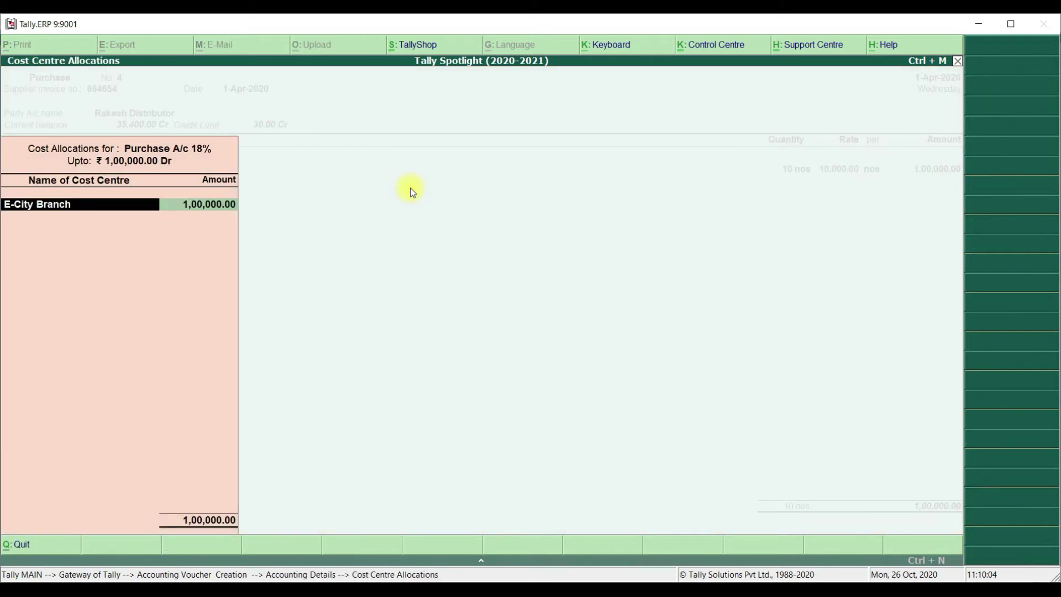
key(BackSpace)
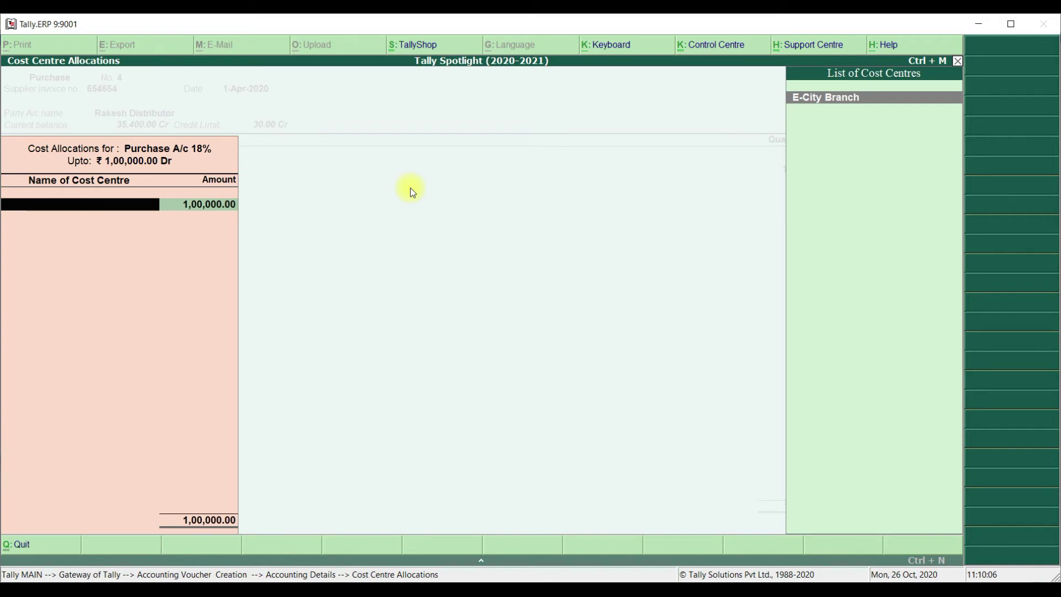
key(Return)
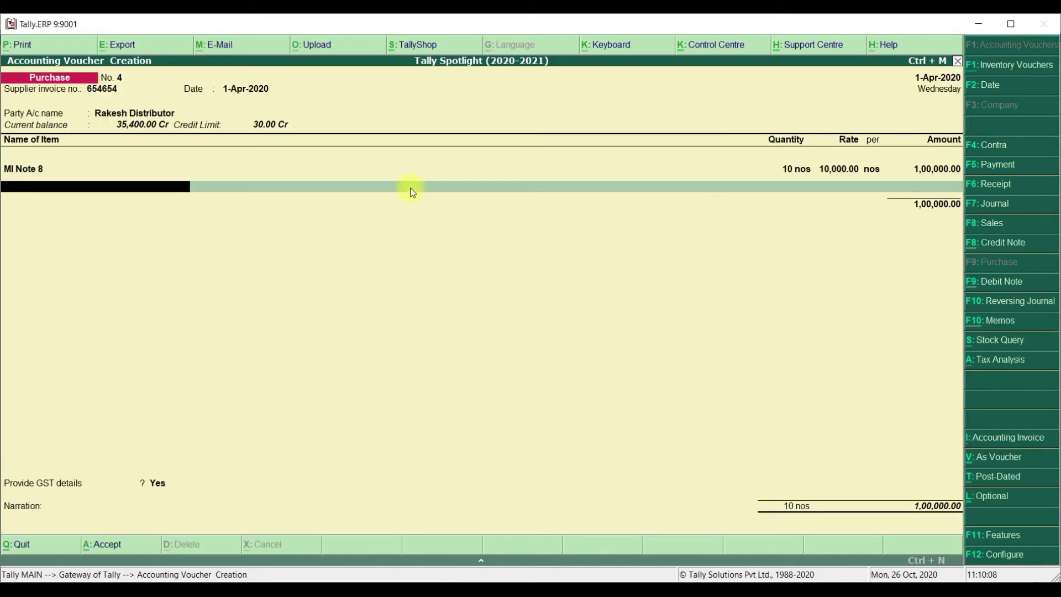
key(Return)
Add CGST and SGST Input 9% at 9,000 each and decline GST details, totalling 1,18,000.
text(C)
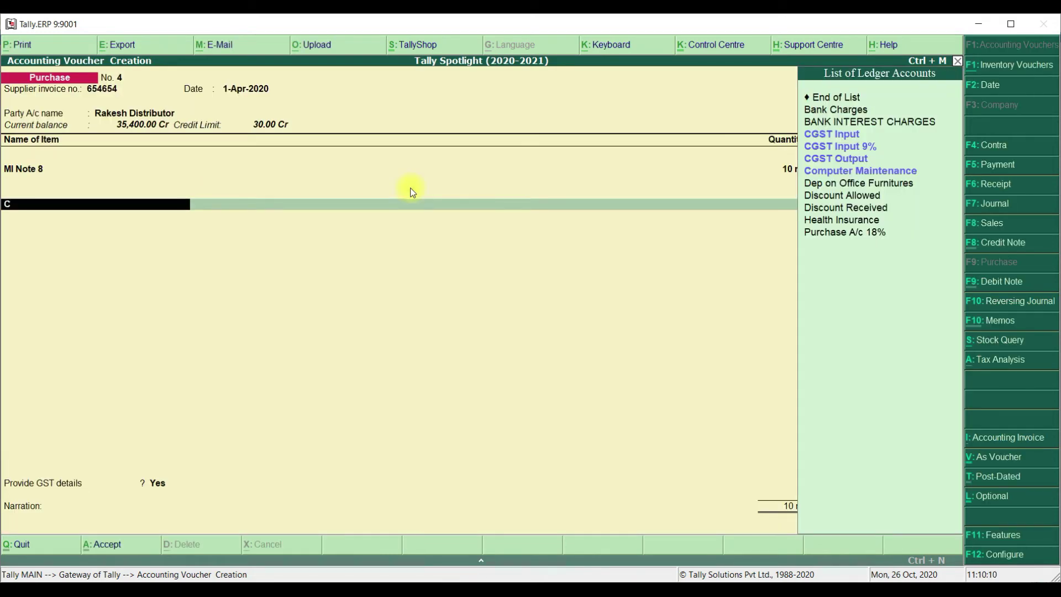
key(Down)
key(Return)
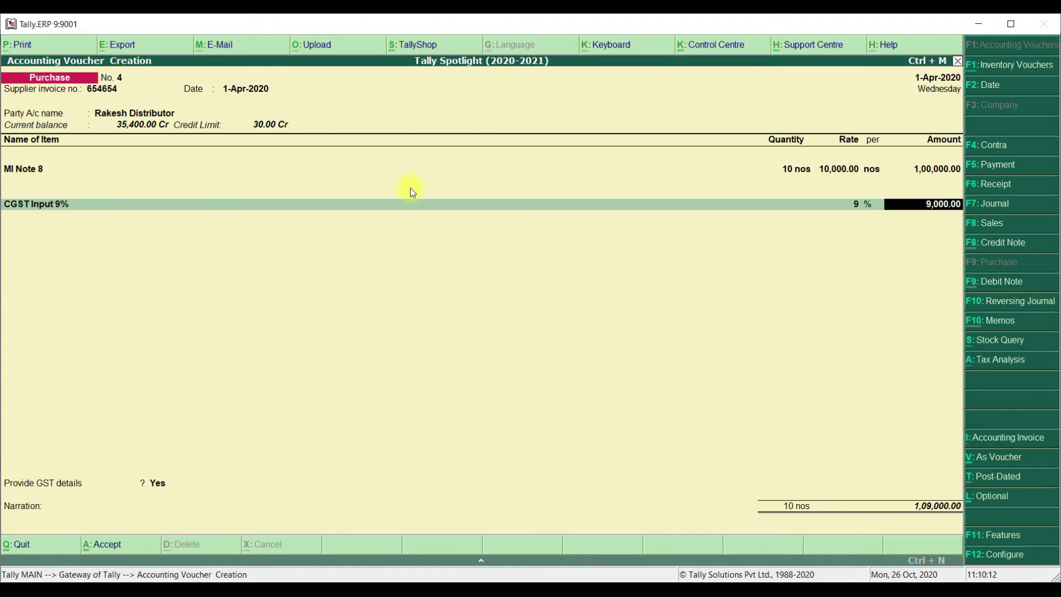
key(Return)
text(S)
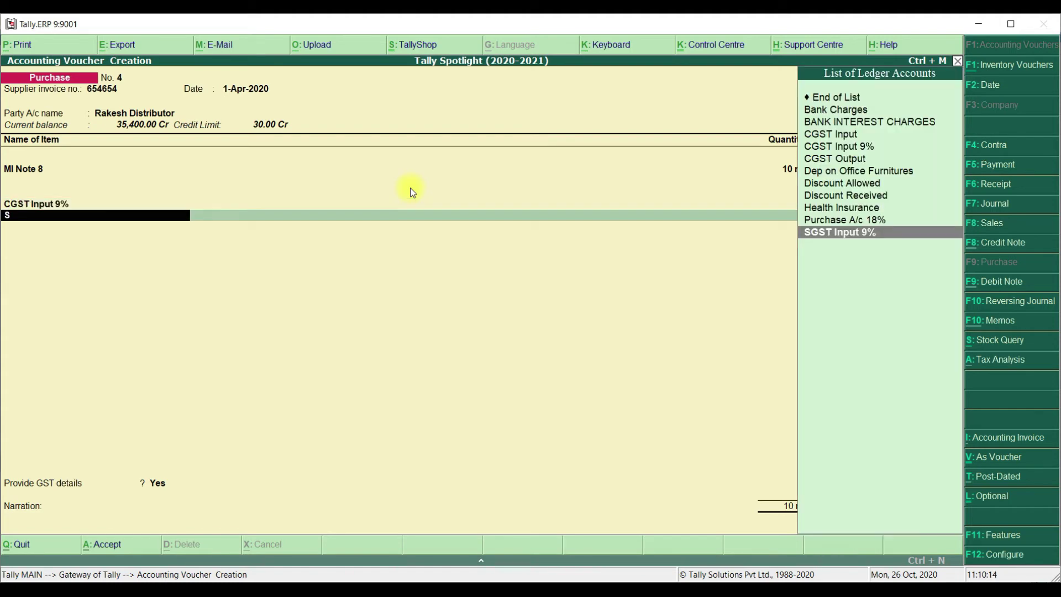
key(Return)
key(Return)
key(Return)
key(Up)
key(Return)
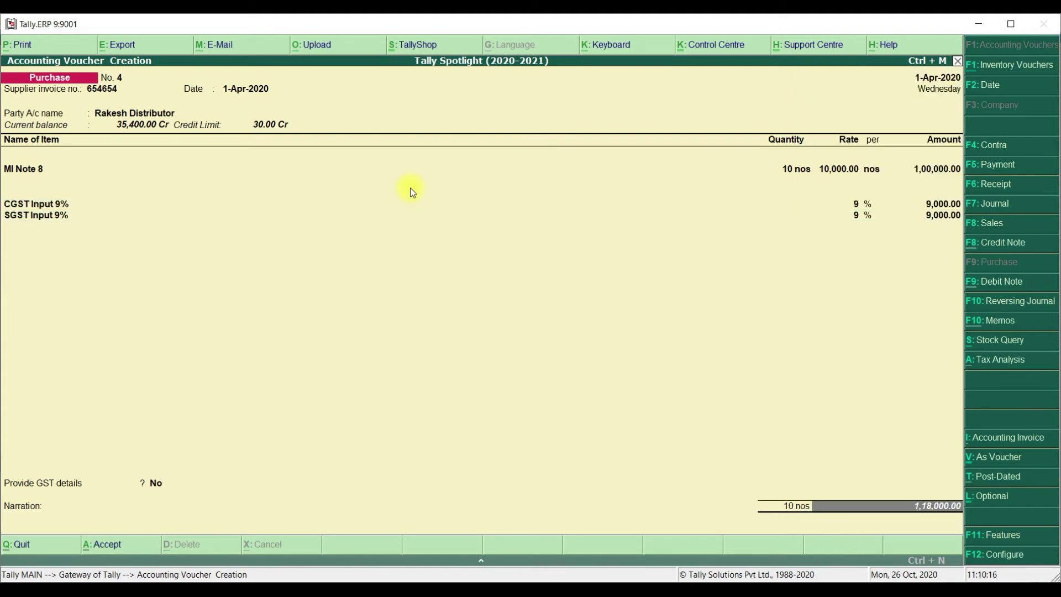
key(Return)
key(Return)
key(Return)
key(Return)
key(Return)
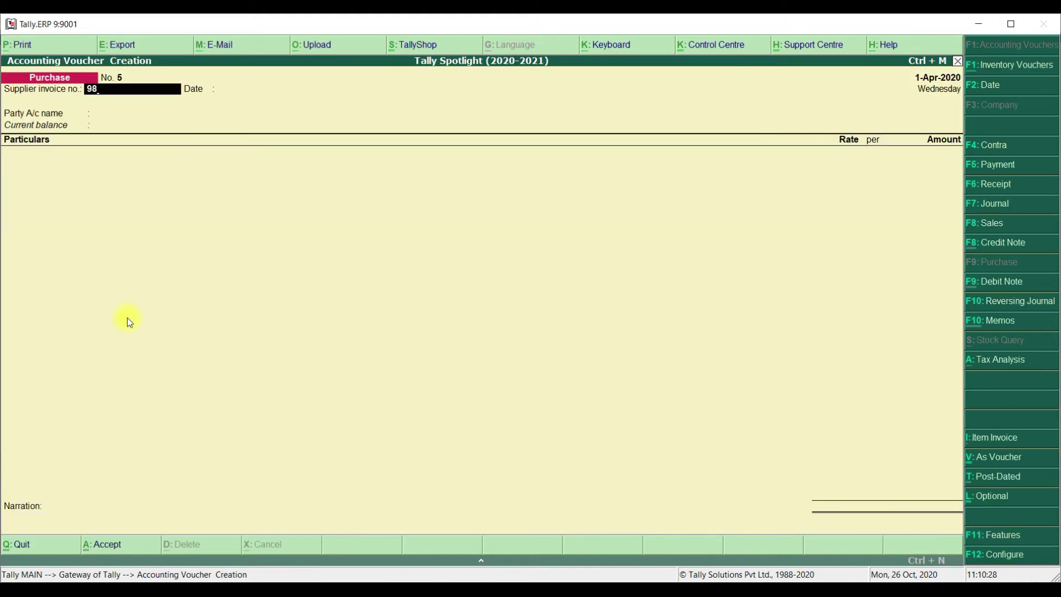
Enter supplier invoice number 98664 and choose the supplier as party account.
text(664)
key(Return)
key(Return)
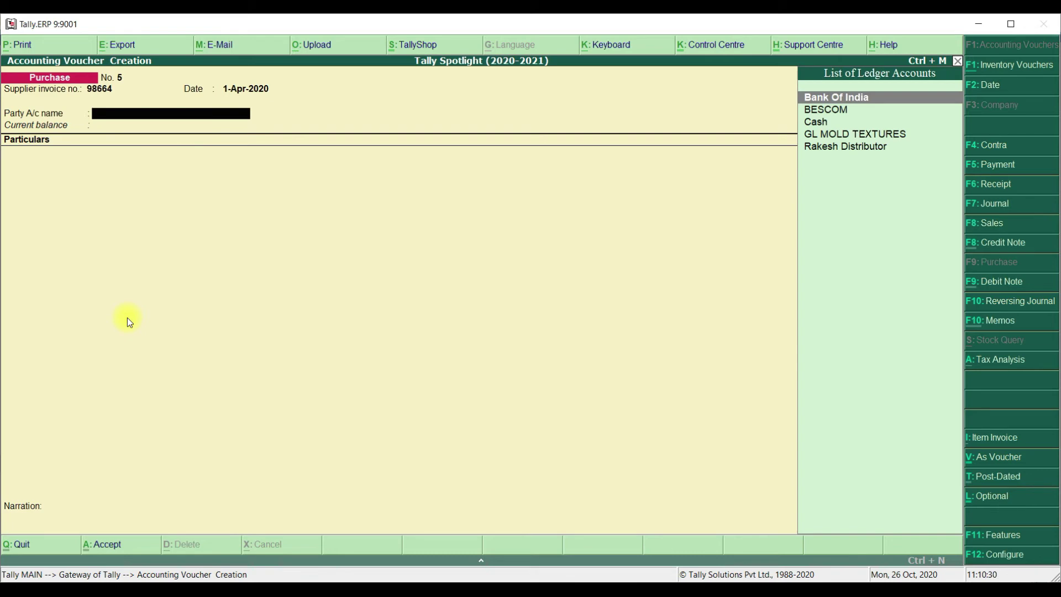
key(Down)
key(Down)
key(Down)
Add Purchase A/c 18% for 10,000, allocated fully to the E-City Branch cost centre.
key(Down)
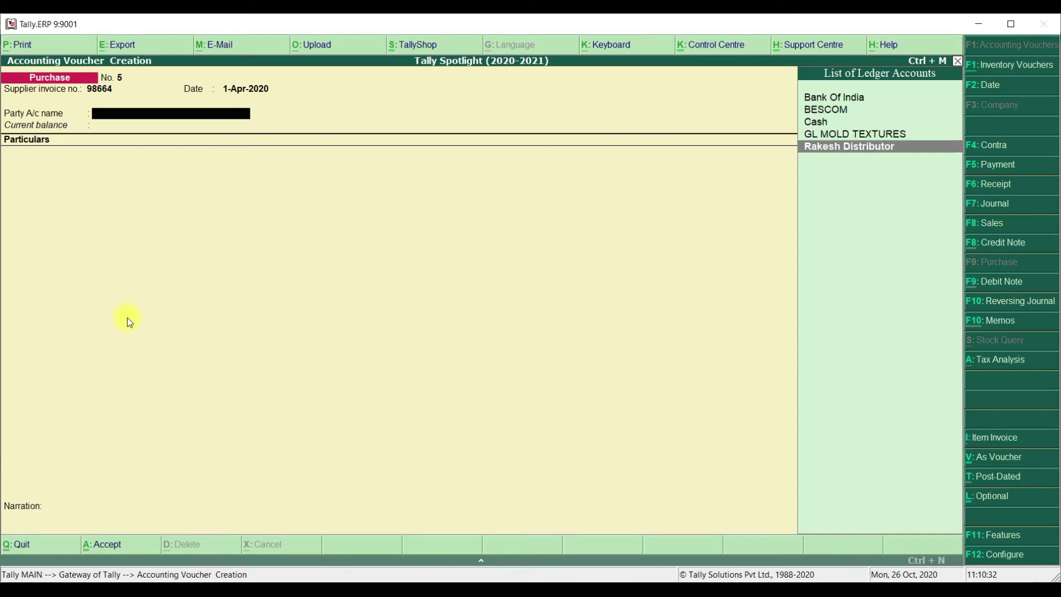
key(Return)
key(Return)
key(Down)
key(Down)
key(Down)
key(Down)
key(Down)
key(Down)
key(Down)
key(Down)
key(Down)
key(Down)
key(Down)
key(Down)
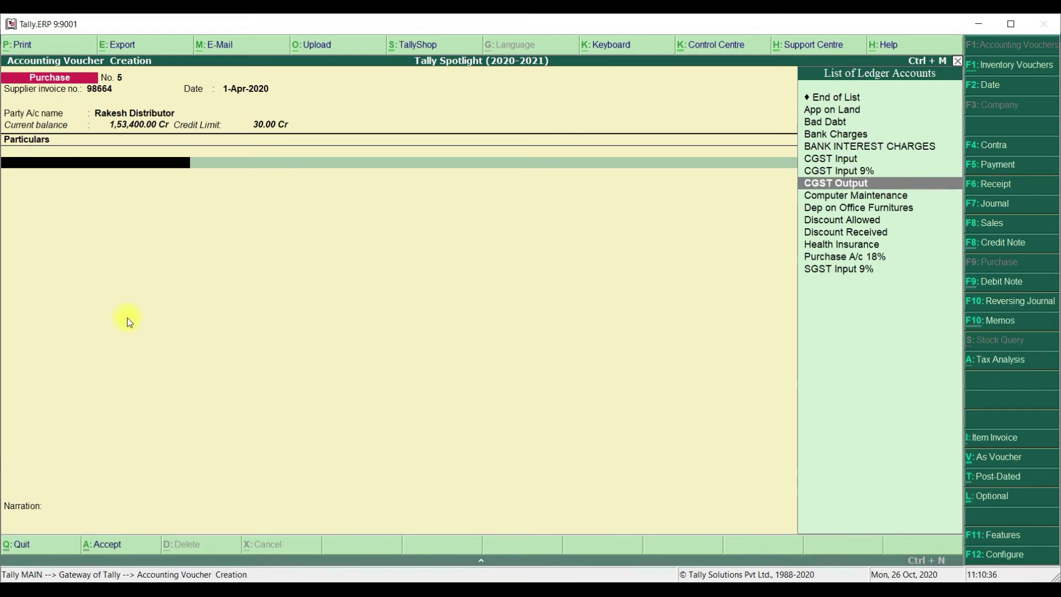
key(Down)
key(Return)
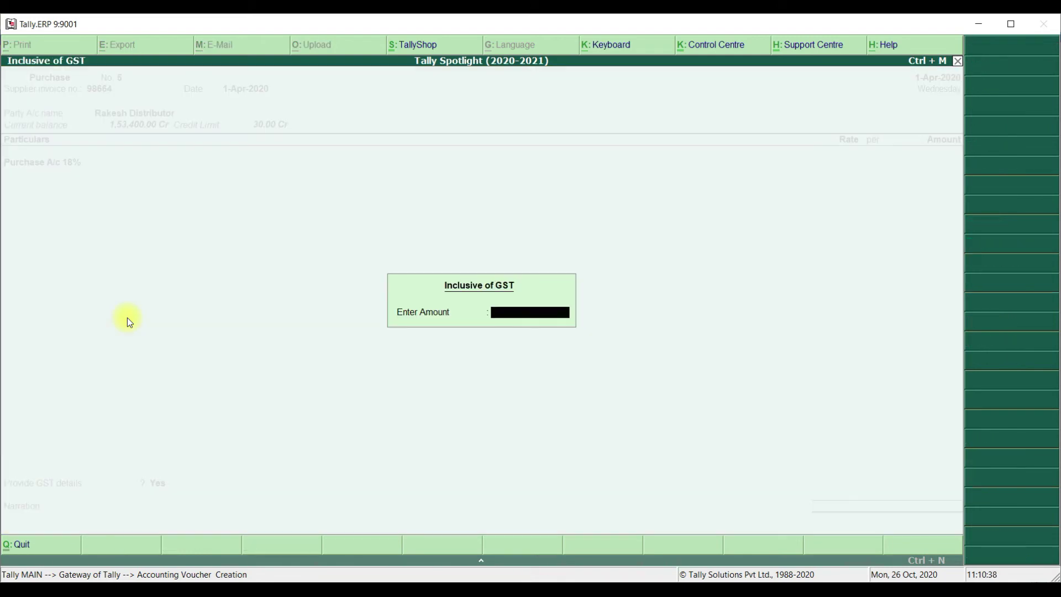
key(Return)
text(10,000)
key(Return)
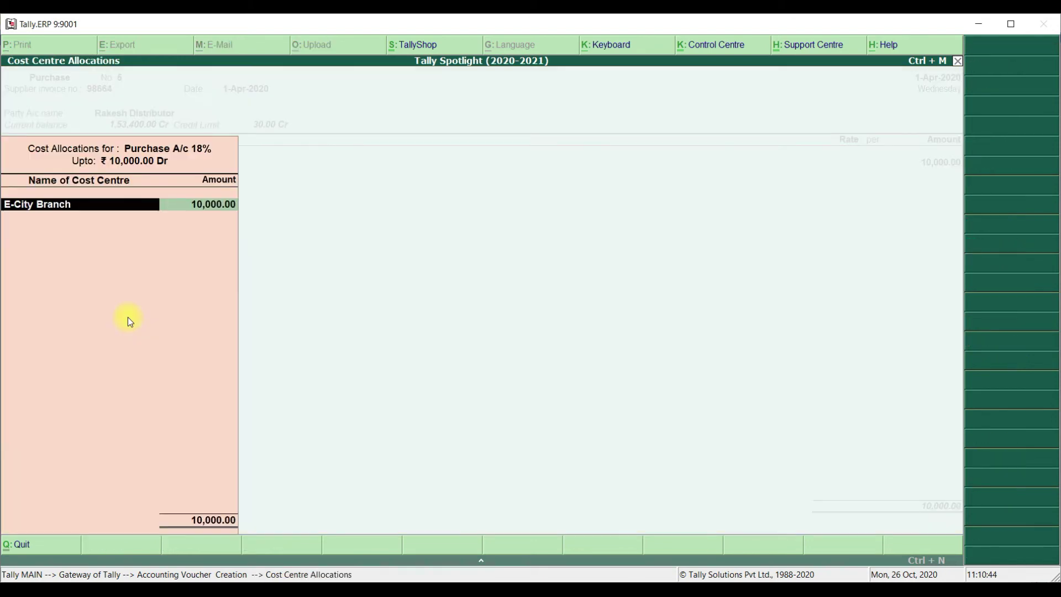
key(Return)
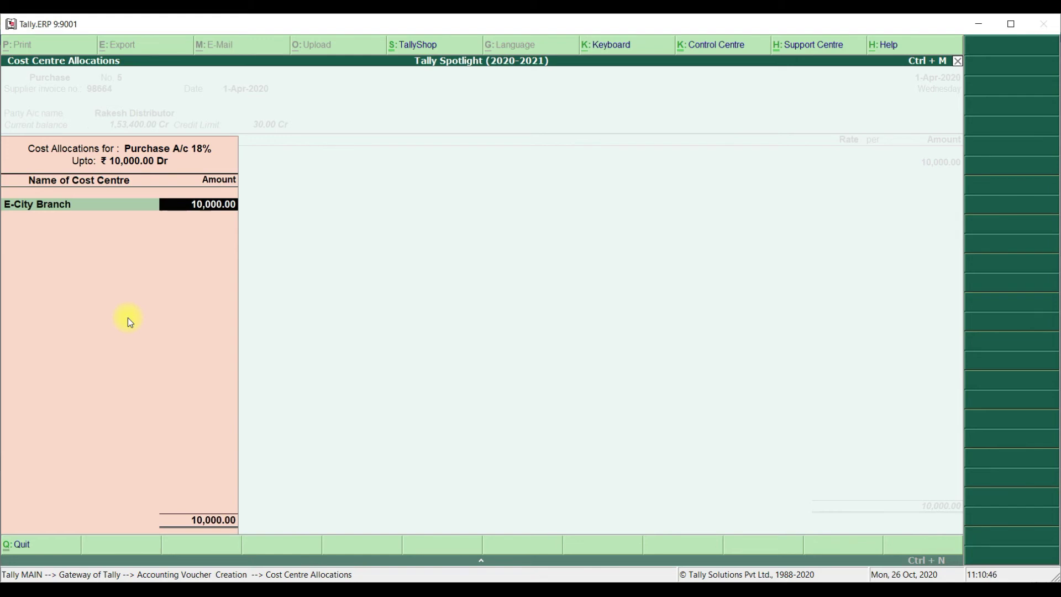
key(Return)
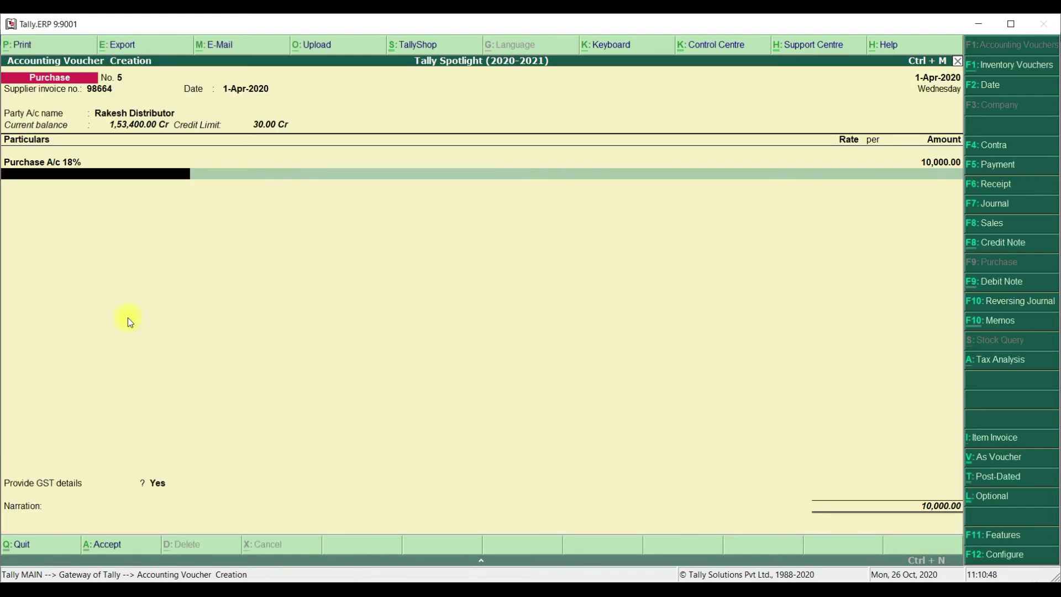
Add CGST and SGST Input 9% at 900 each, then save the 11,800 voucher.
text(C)
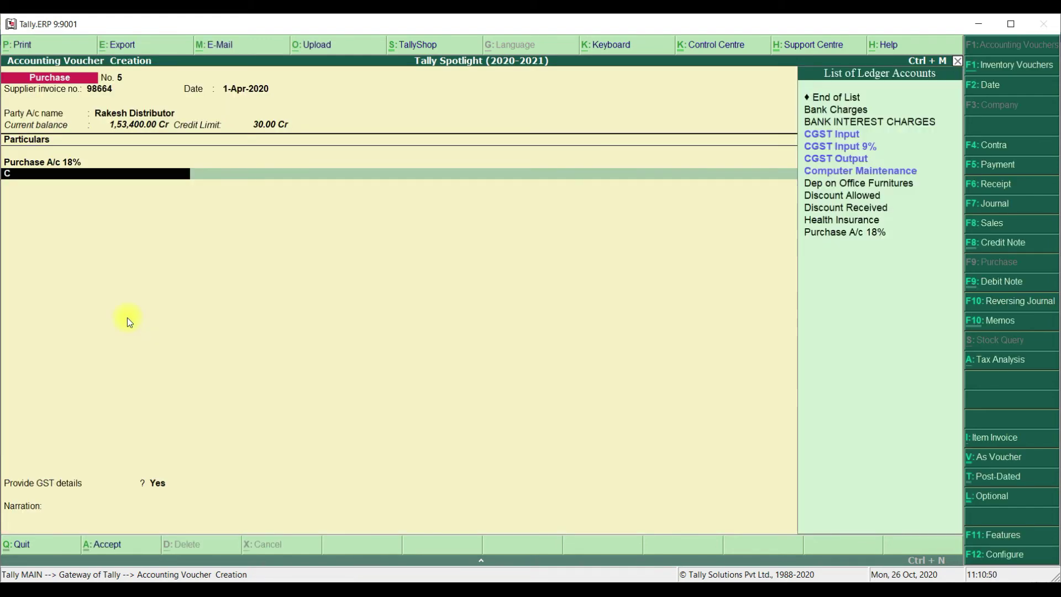
text(g)
key(Down)
key(Return)
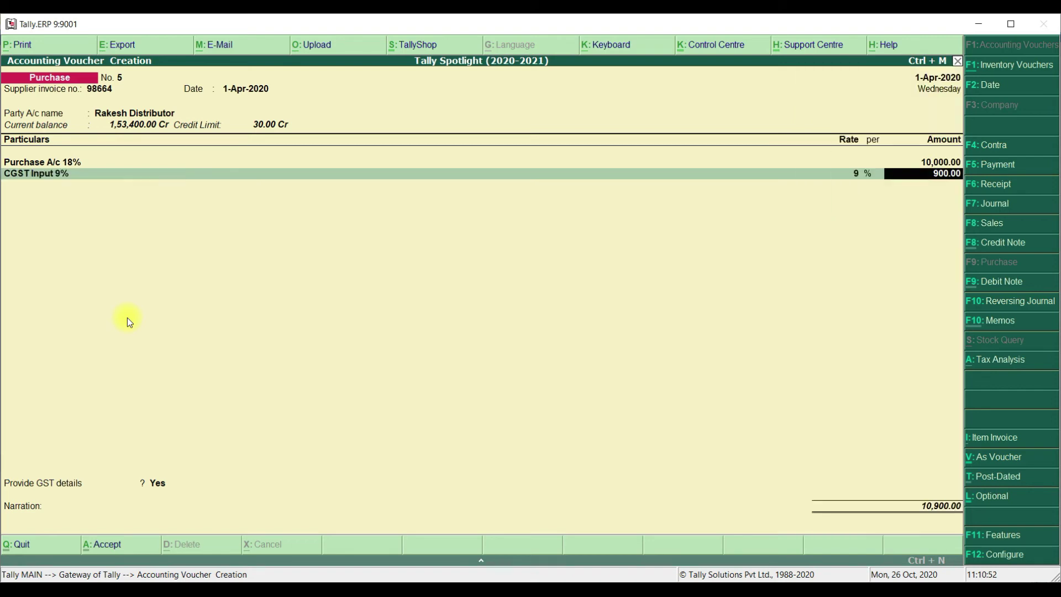
key(Return)
text(S)
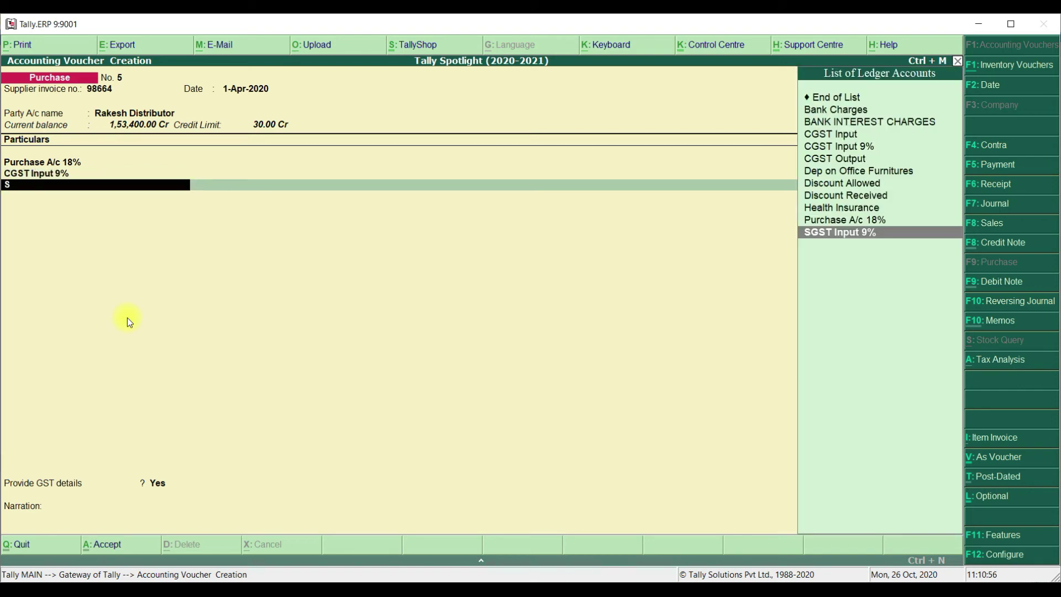
key(Return)
key(Return)
key(Return)
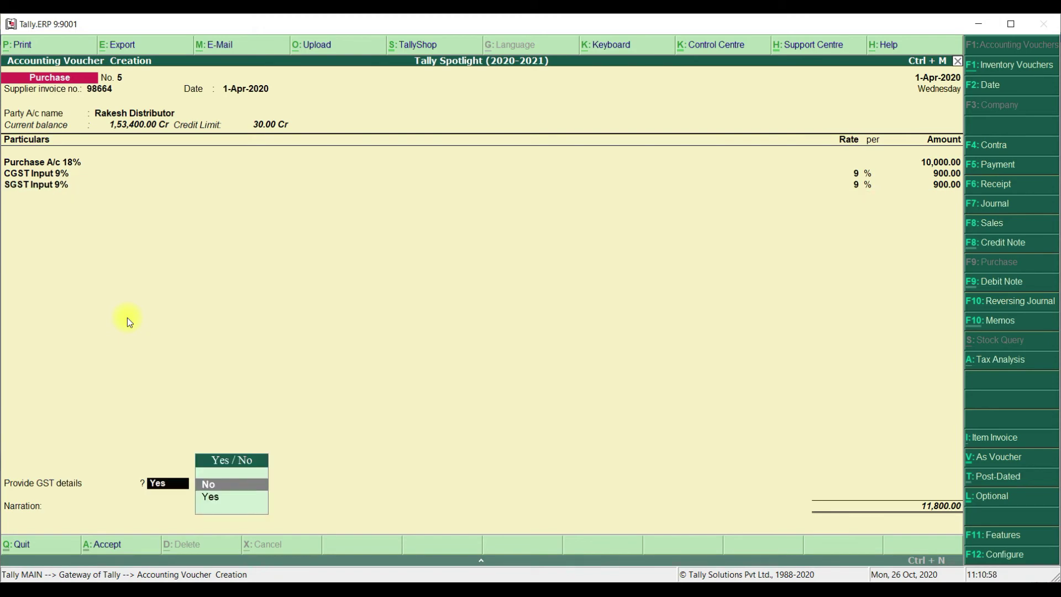
key(Return)
key(Return)
key(Return)
key(Return)
key(Return)
key(Return)
key(Return)
key(Return)
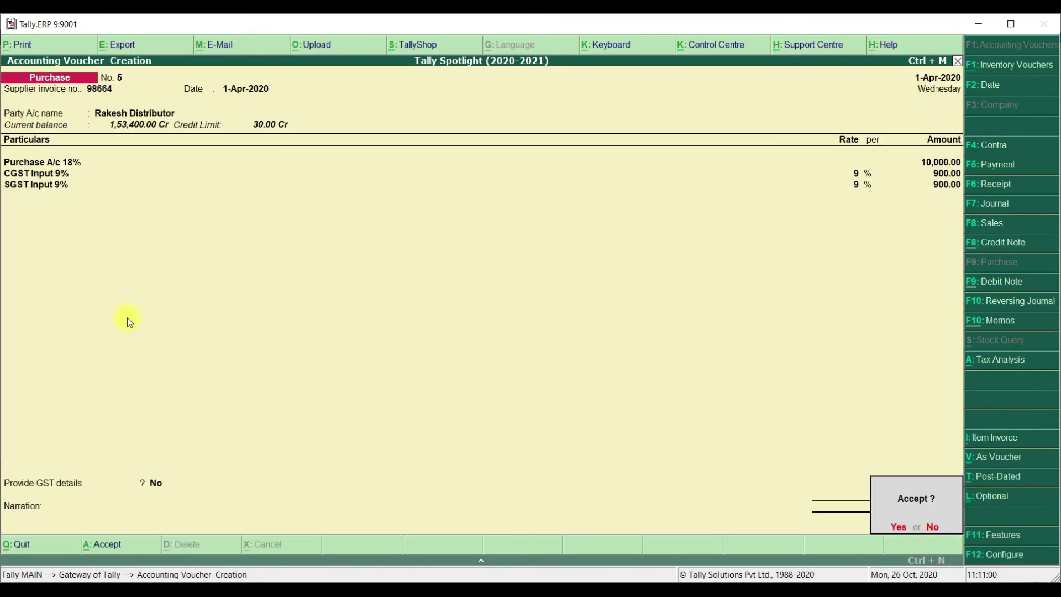
key(Return)
key(Escape)
key(Return)
Open Display > Statements of Accounts > Cost Centres > Category Summary.
key(d)
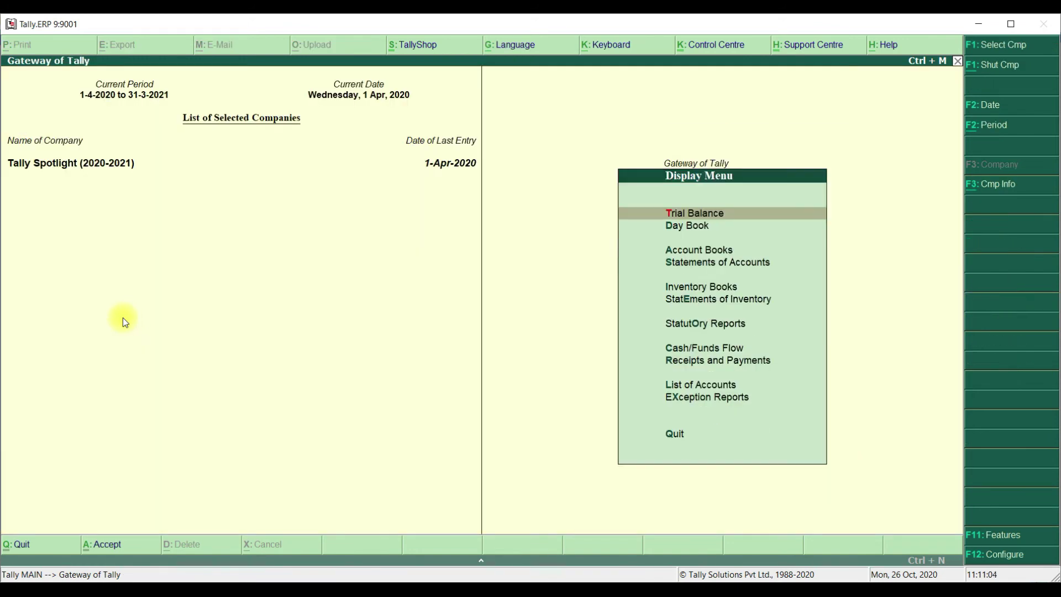
key(Down)
key(Down)
key(Down)
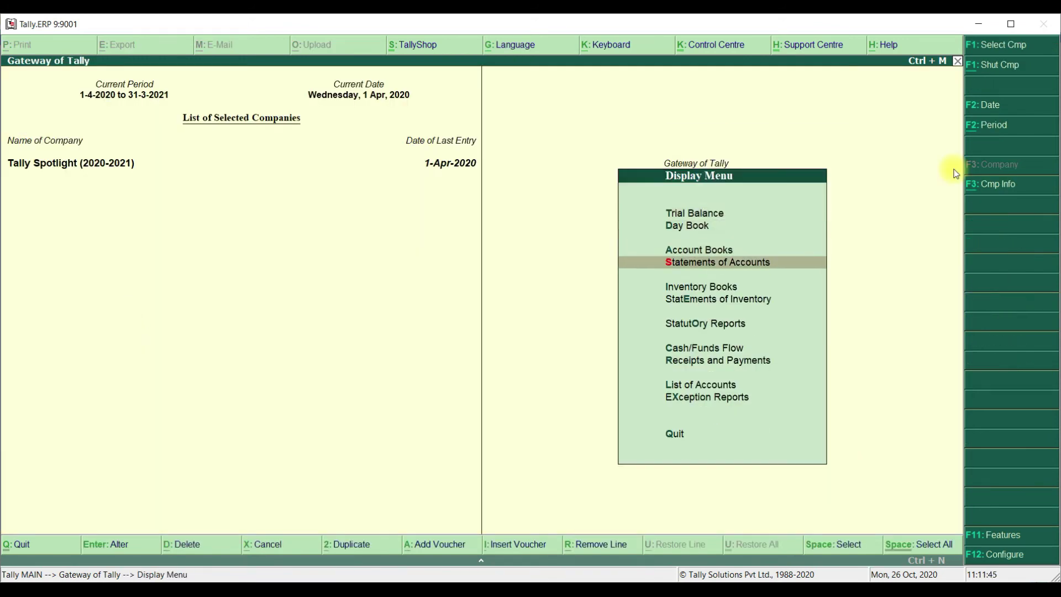
key(Return)
key(Down)
key(Down)
key(Return)
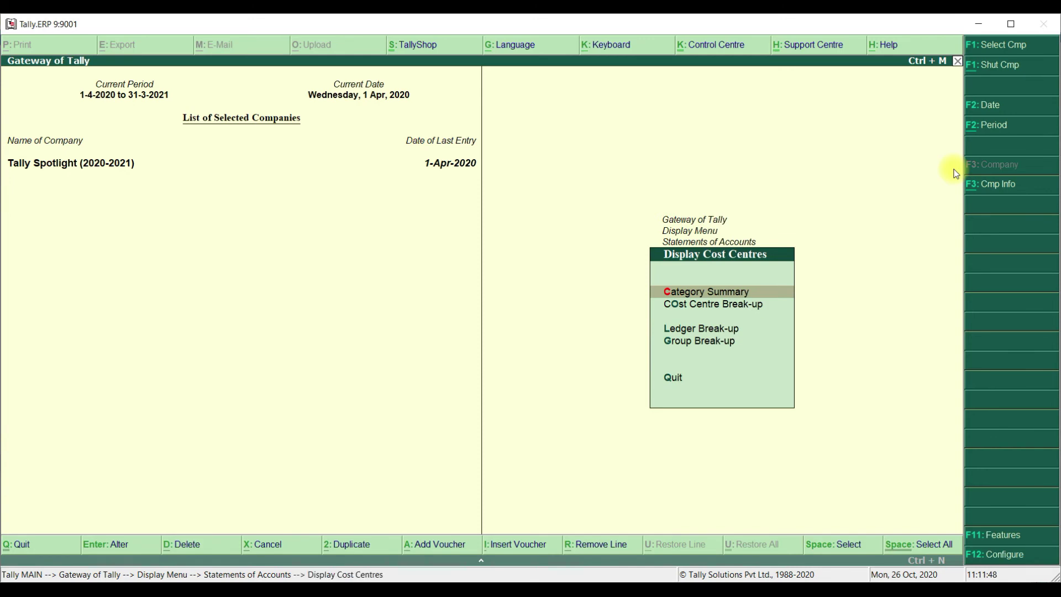
key(Return)
Drill into E-City Branch's monthly summary and April vouchers, then back out.
key(Return)
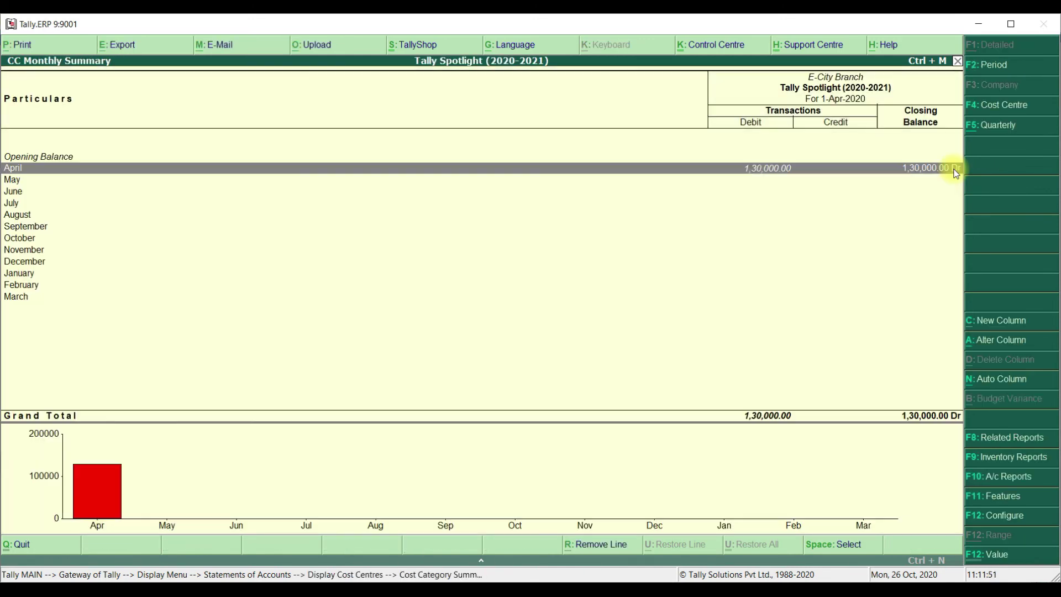
key(Return)
key(Down)
key(Down)
key(Down)
key(Escape)
key(Escape)
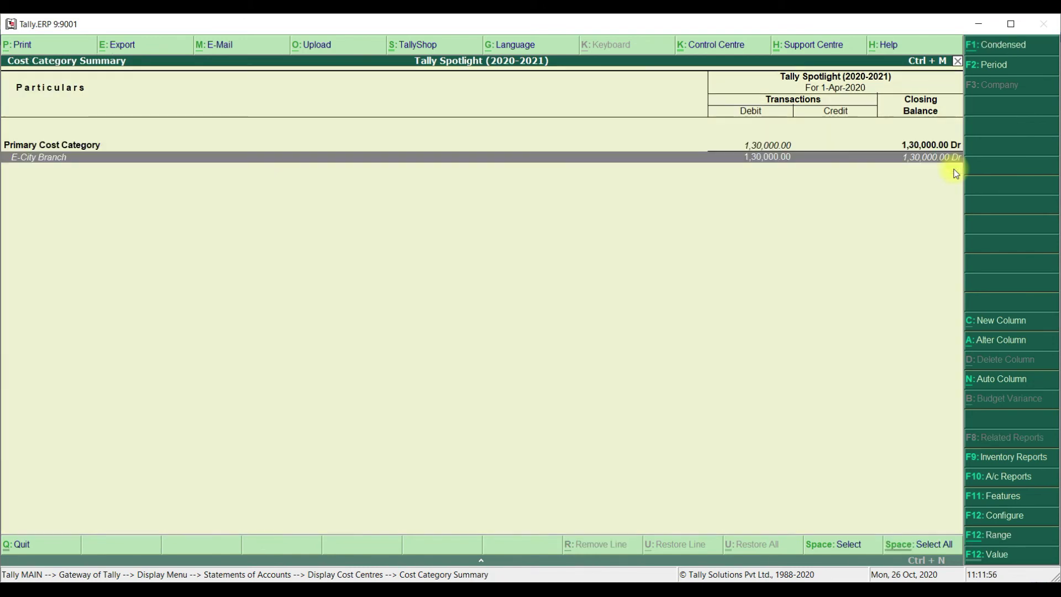